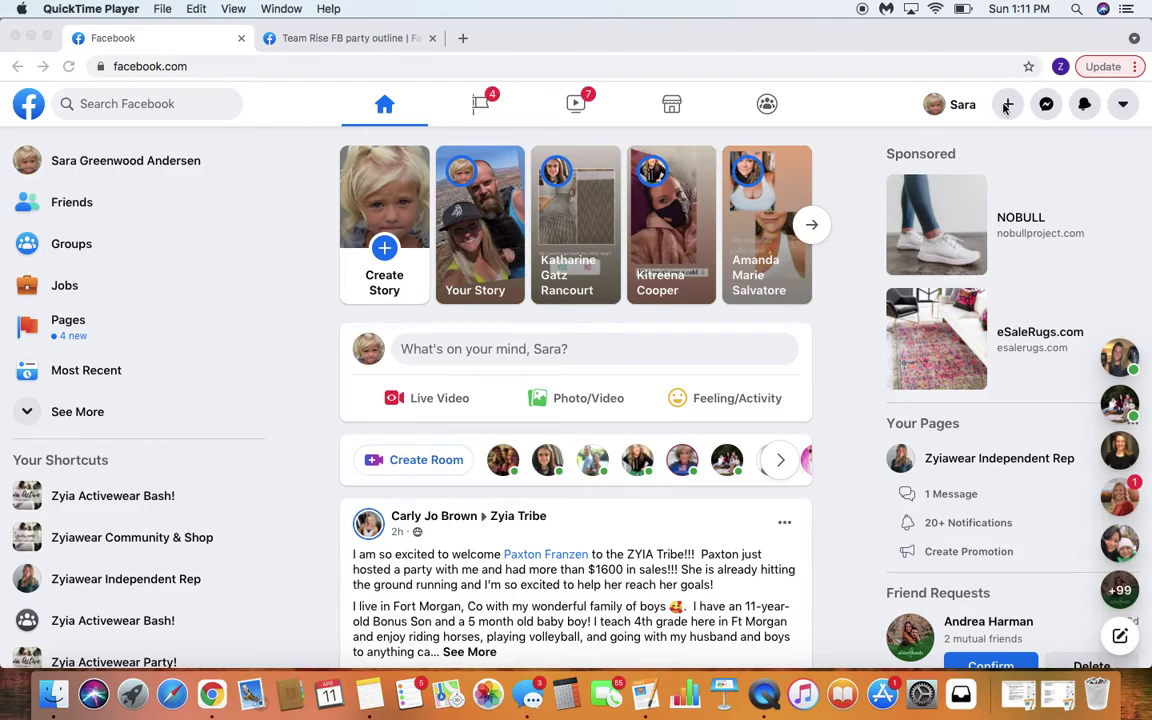
Step: Start a new Facebook group from the + Create menu
left_click(907, 100)
left_click(1008, 106)
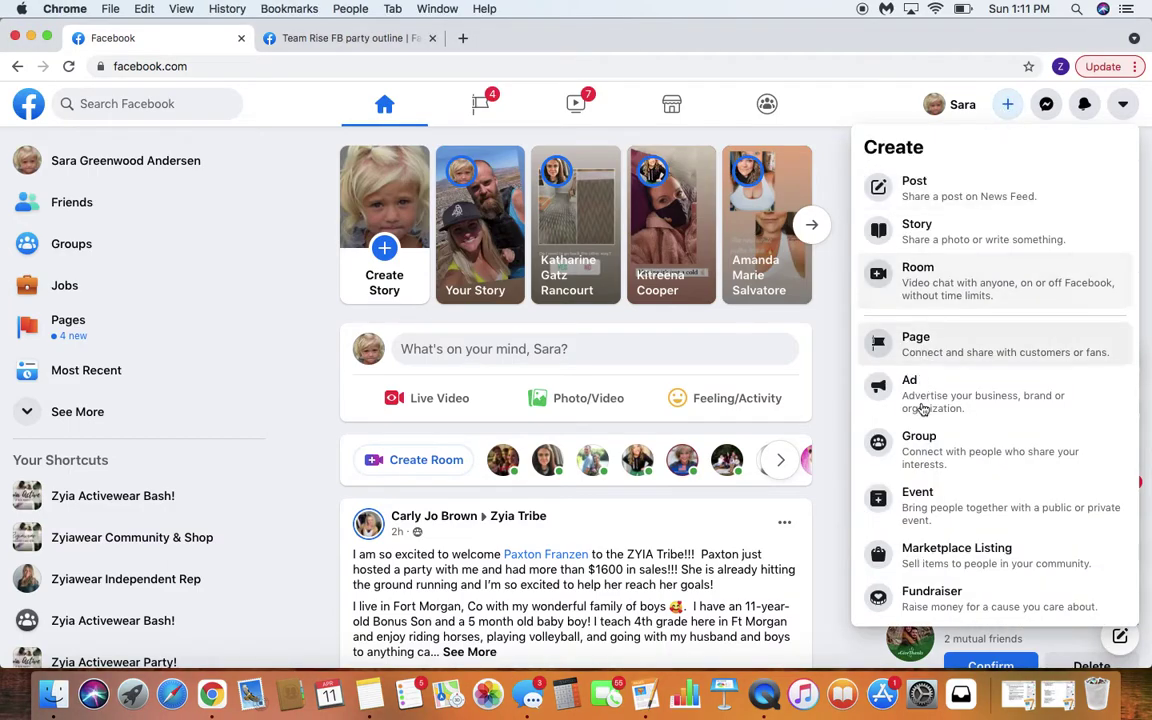
left_click(920, 445)
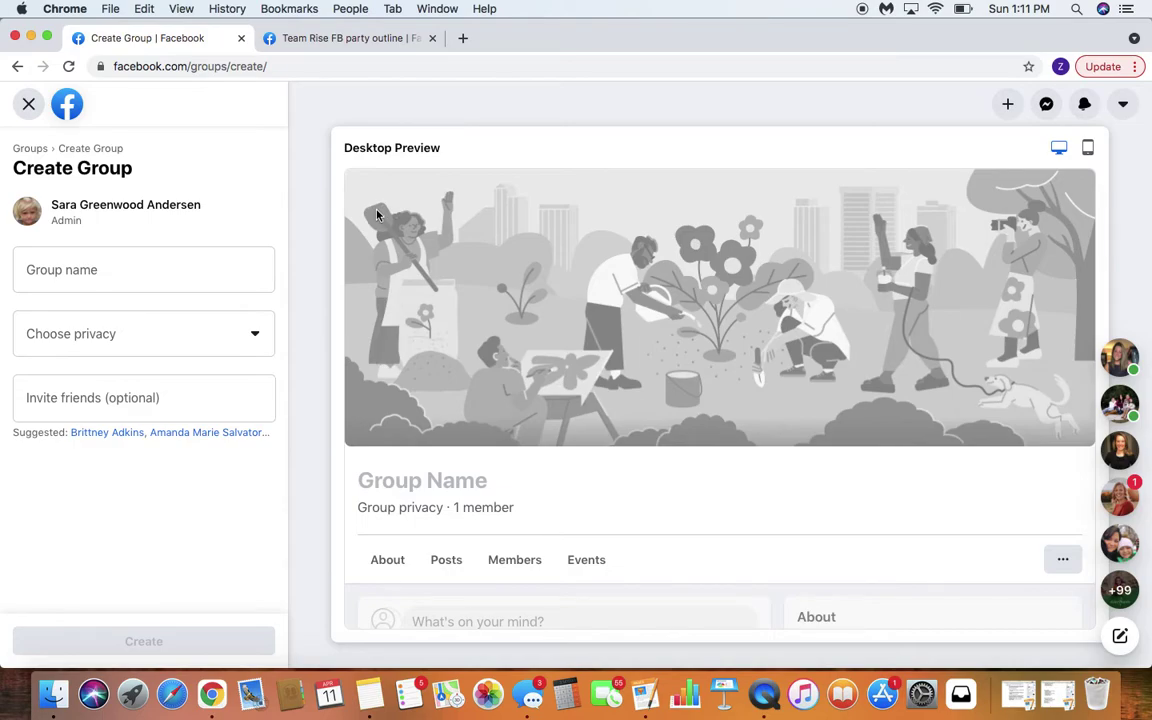
Step: Name the group 'Sara's Activewear Party', make it Private, invite one friend, and create it
left_click(161, 276)
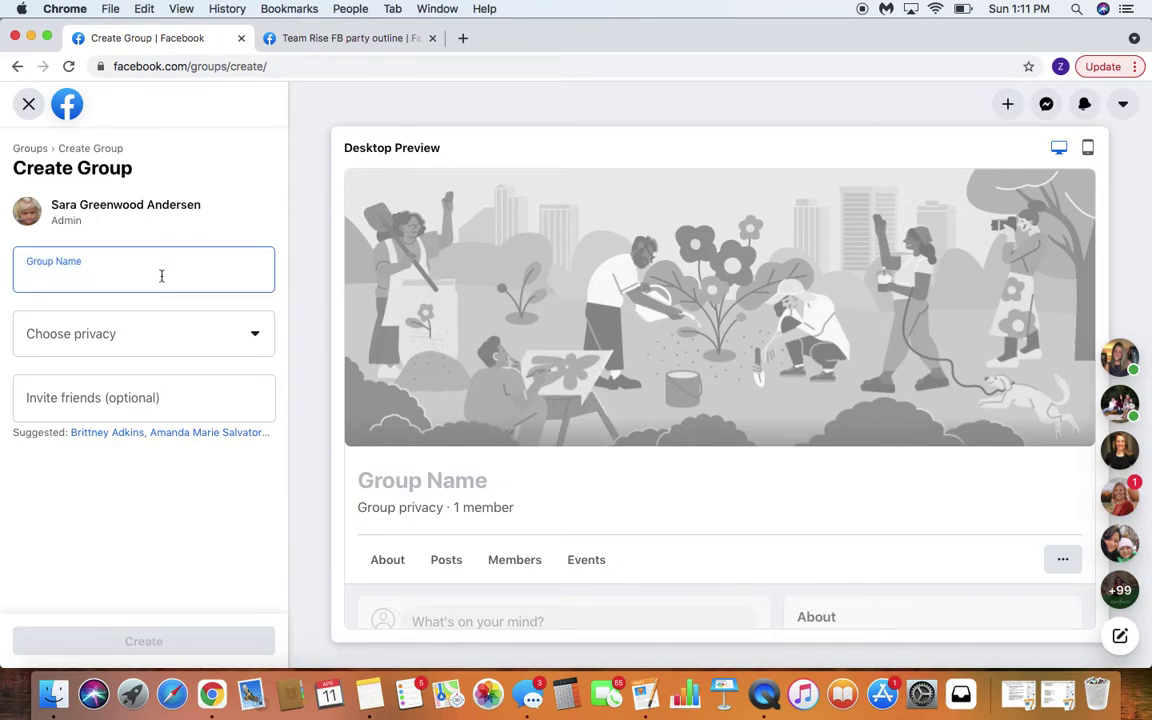
type("Sara's")
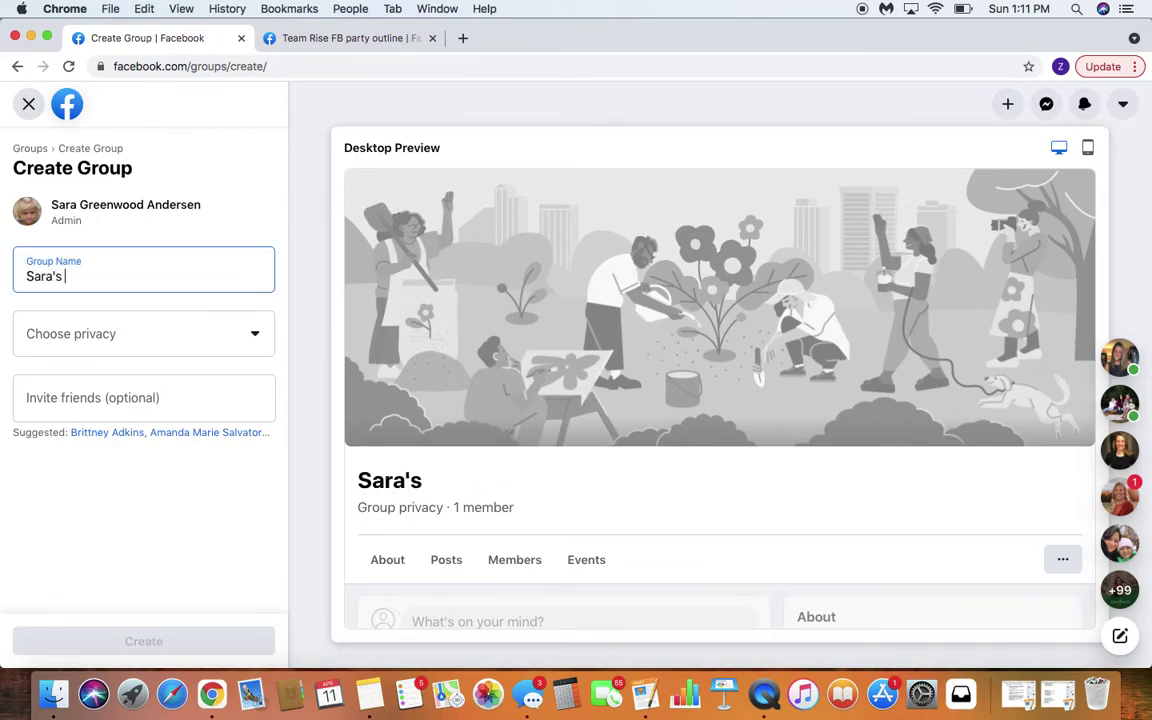
type(" Activewear Party")
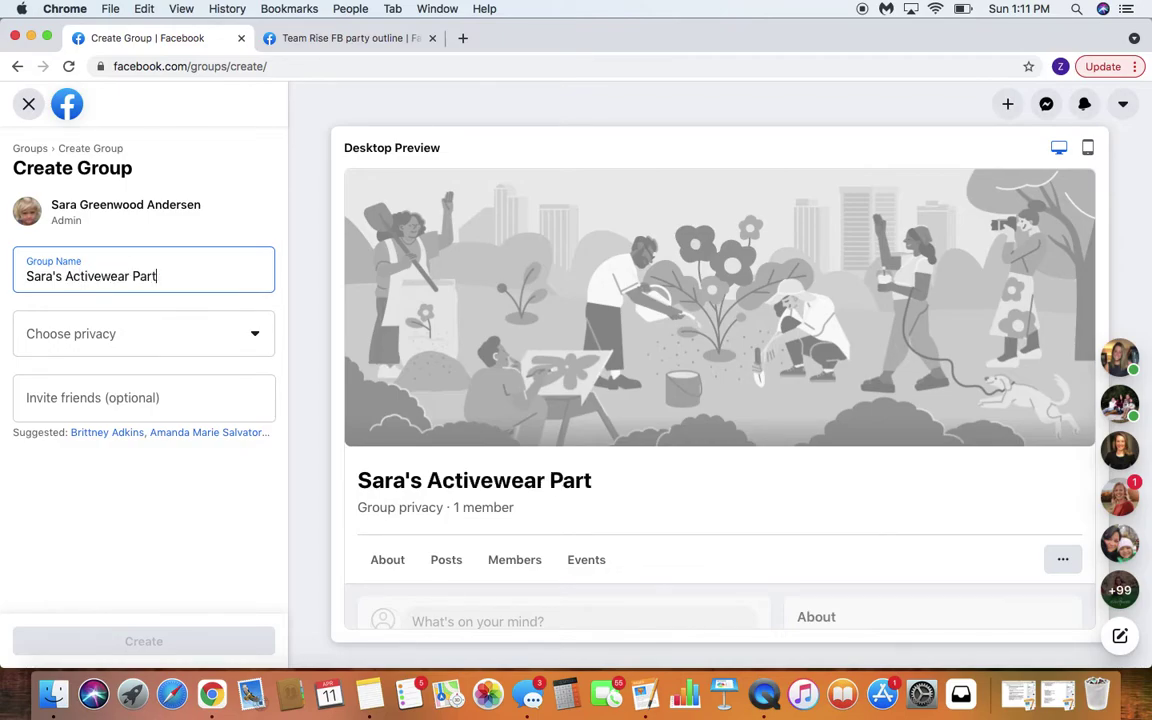
left_click(96, 338)
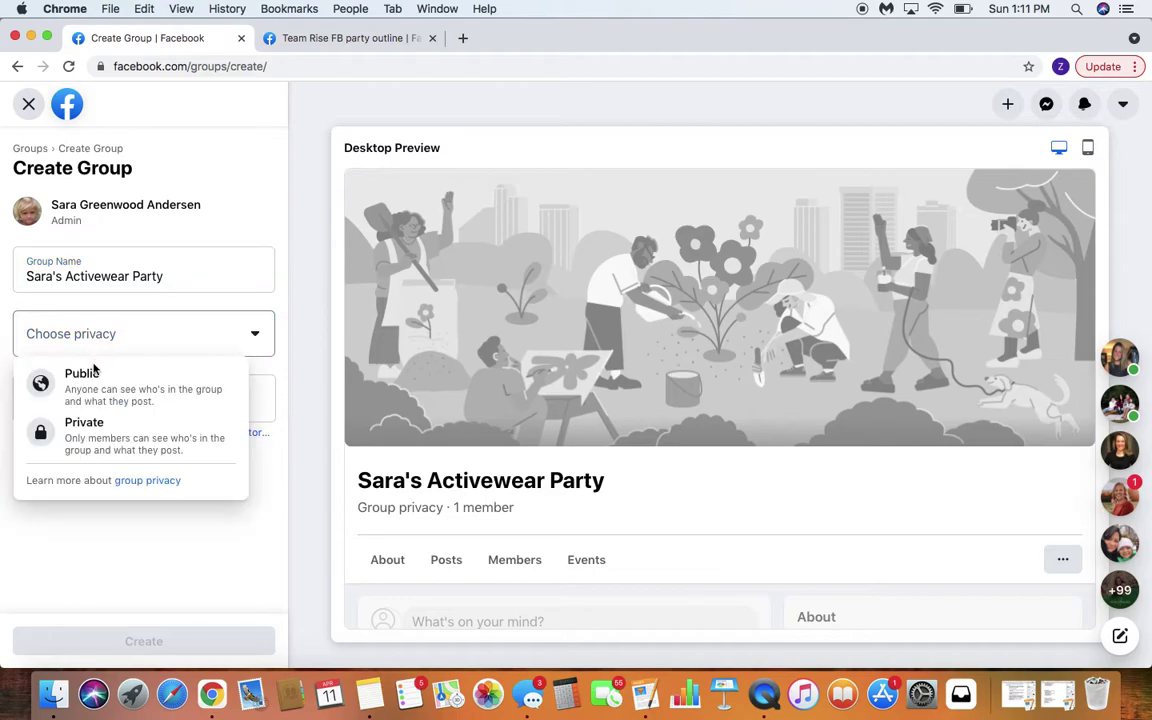
left_click(95, 438)
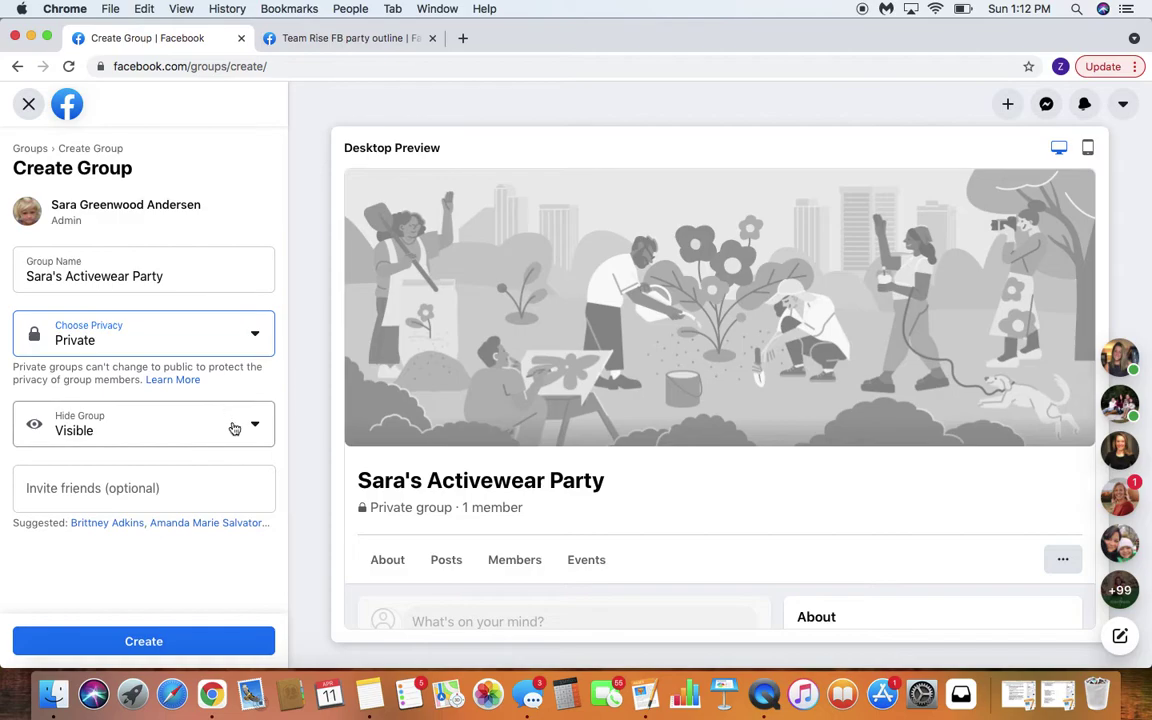
left_click(167, 491)
type("wes")
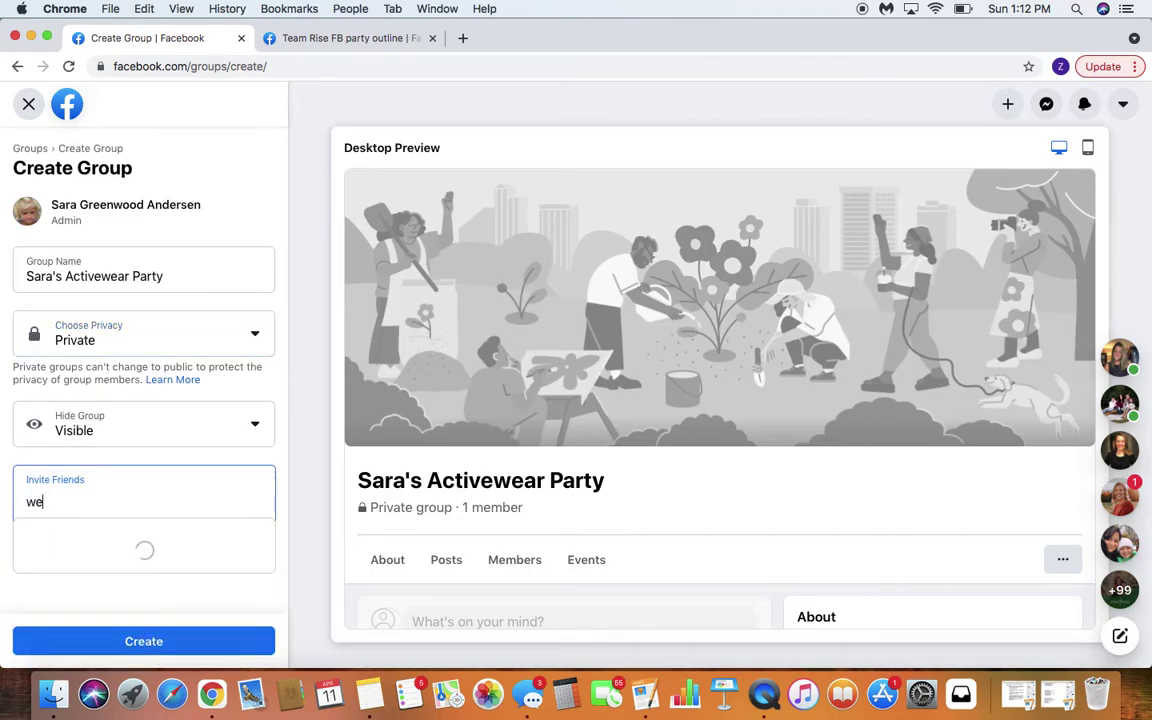
left_click(134, 545)
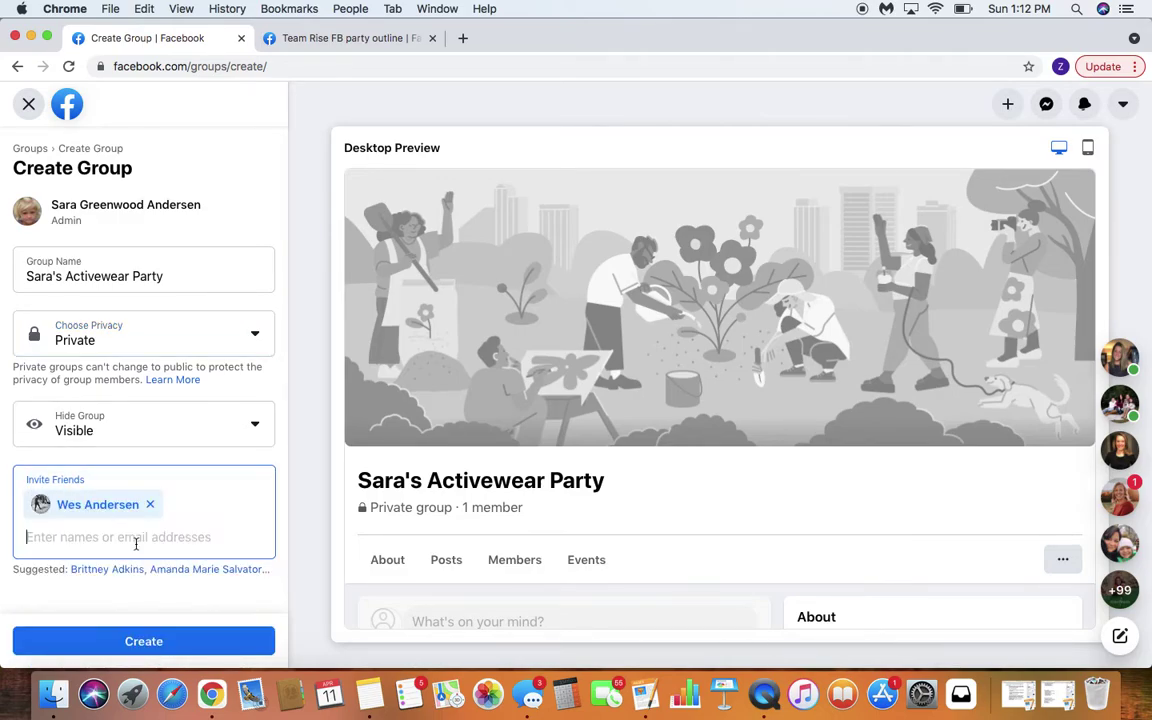
left_click(153, 640)
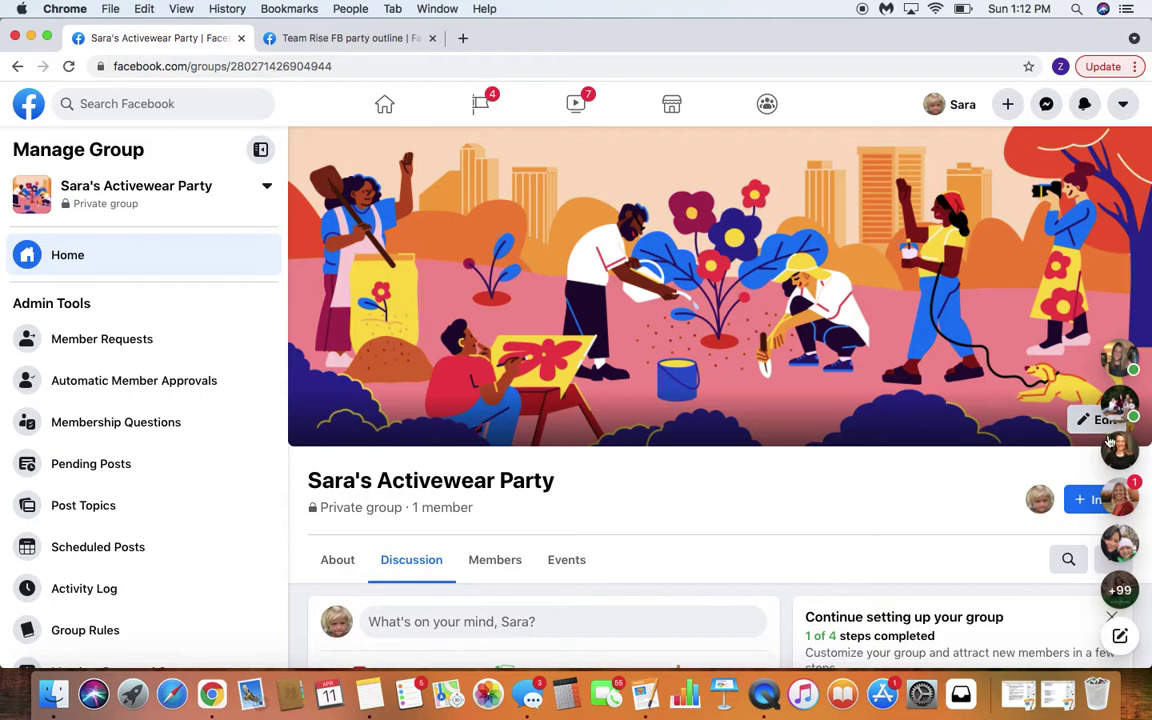
Step: Open a friend's chat conversation while the new group page loads
mouse_move(1088, 424)
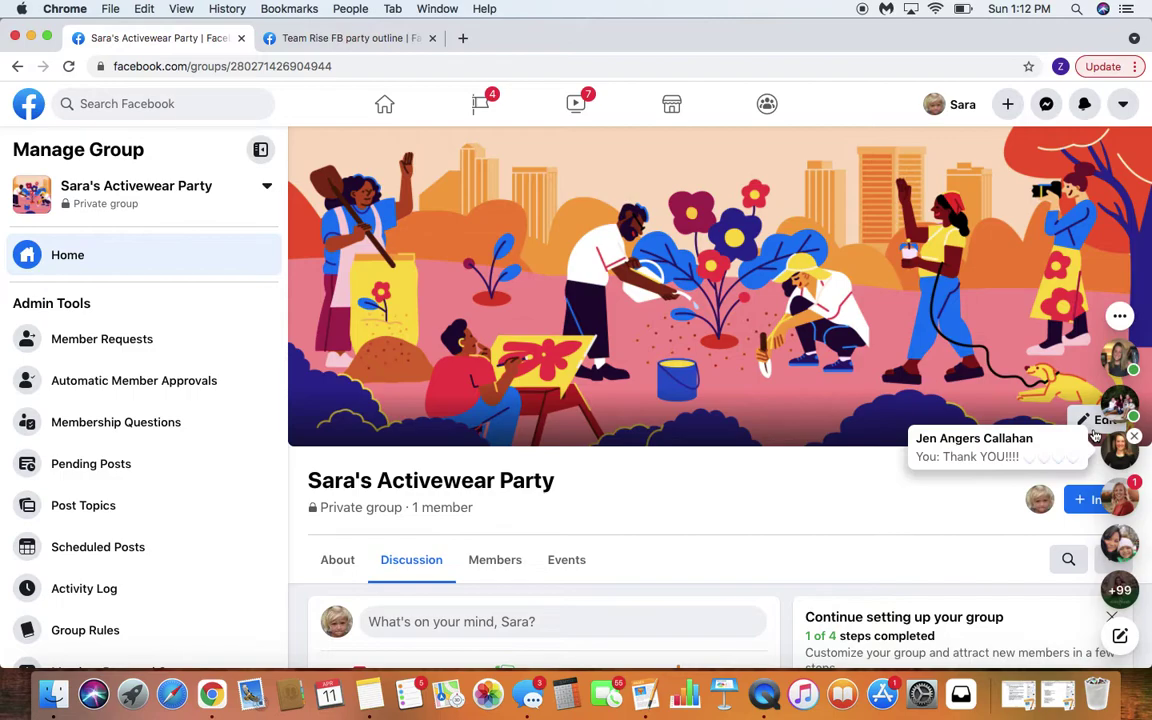
left_click(1095, 428)
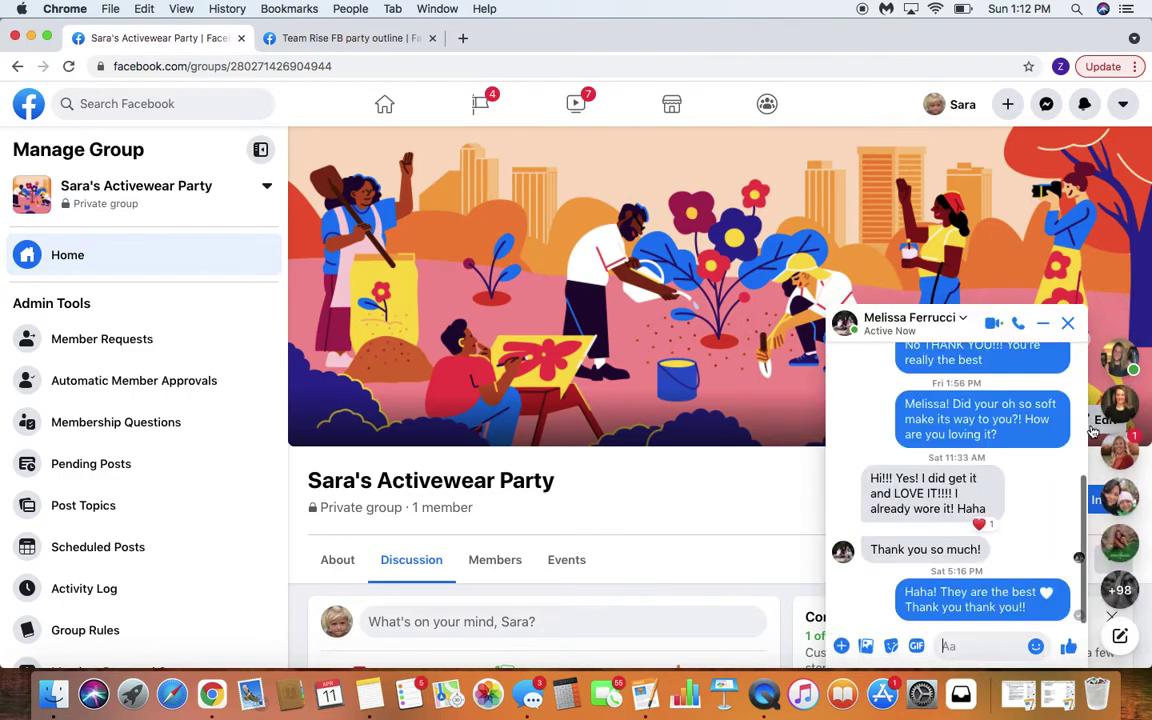
Step: Upload the ZYIA Active screenshot as the group cover photo, reposition it, and save
left_click(1067, 322)
scroll(1040, 260, "down", 3)
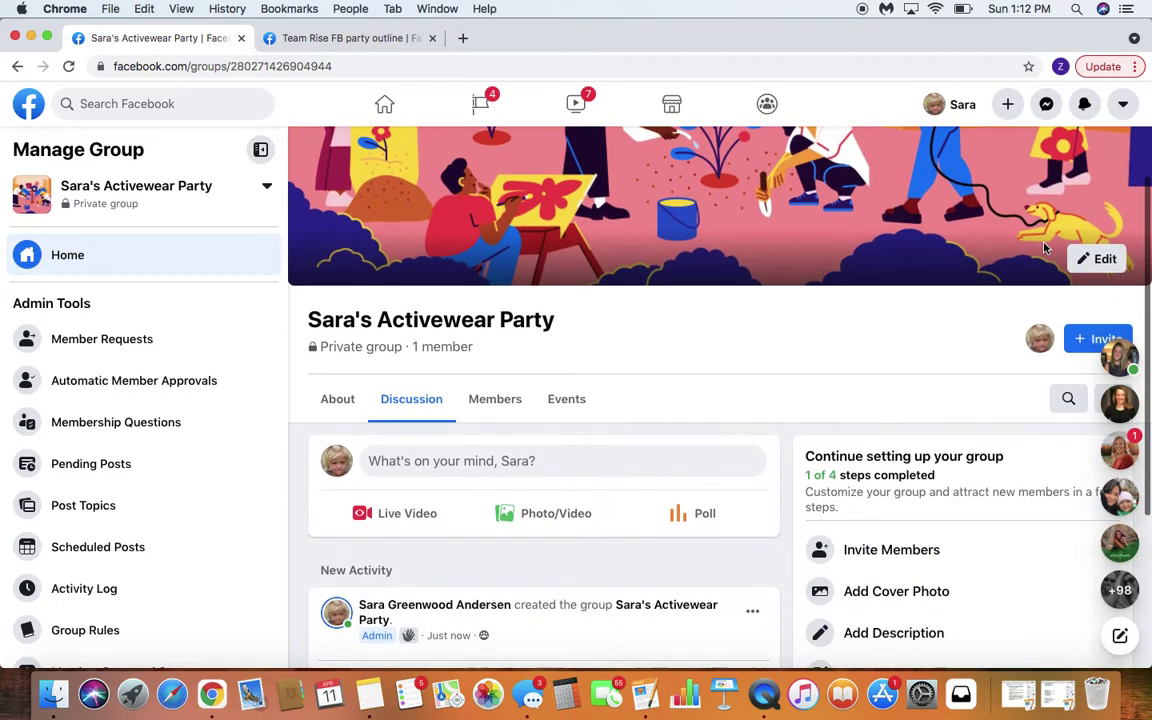
left_click(1098, 258)
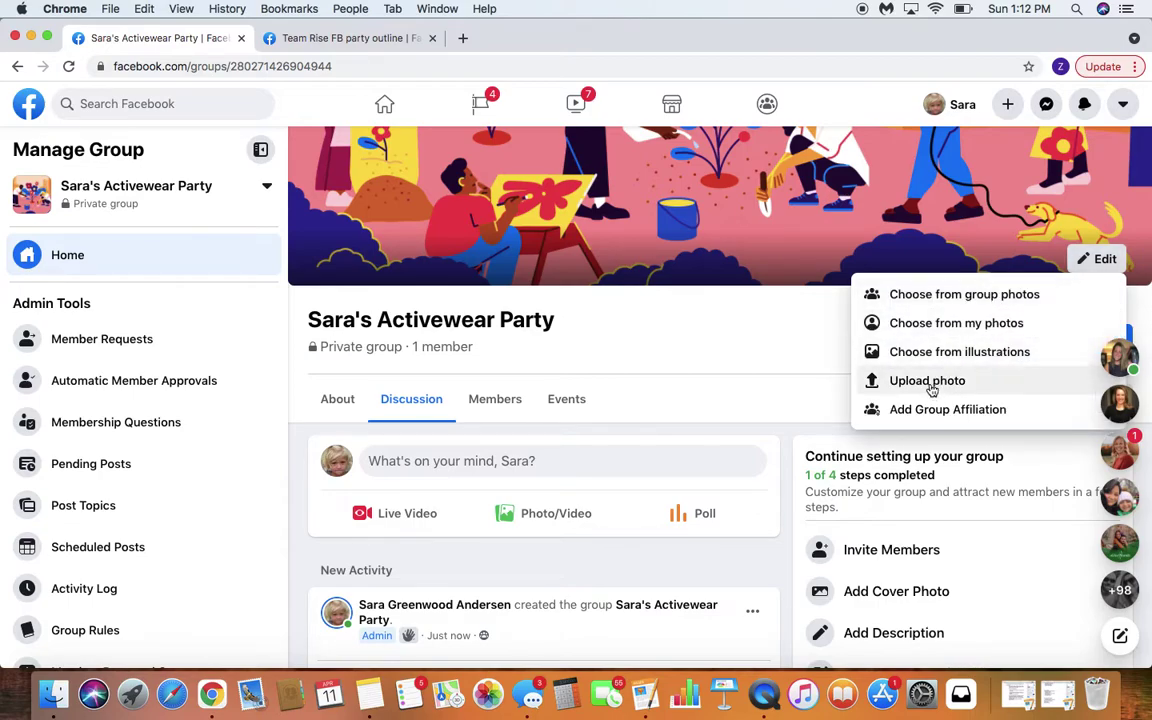
left_click(870, 380)
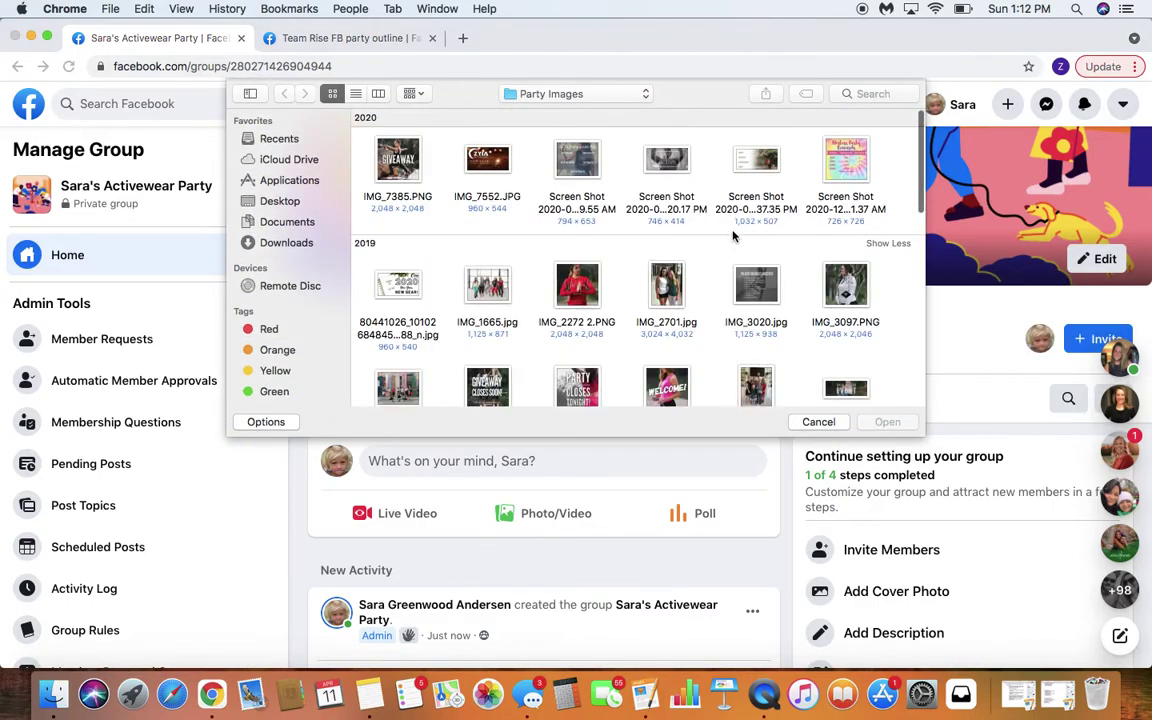
left_click(666, 158)
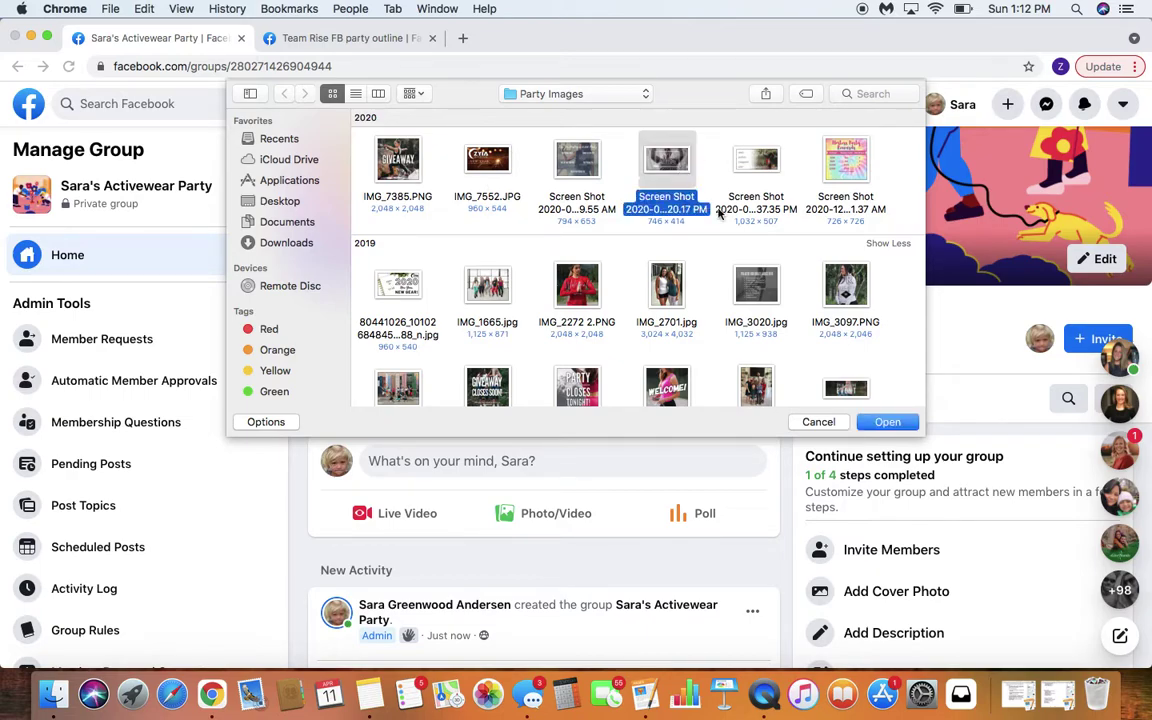
left_click(883, 422)
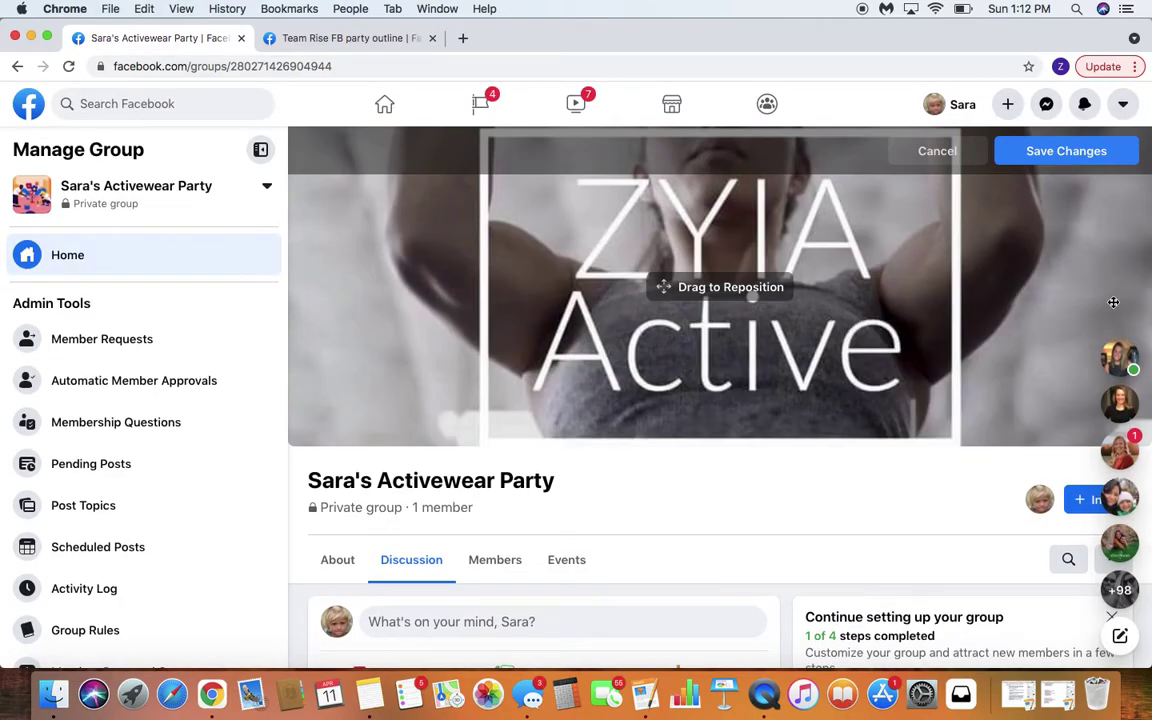
mouse_move(975, 270)
left_mouse_down()
mouse_move(982, 290)
mouse_move(990, 267)
left_mouse_up()
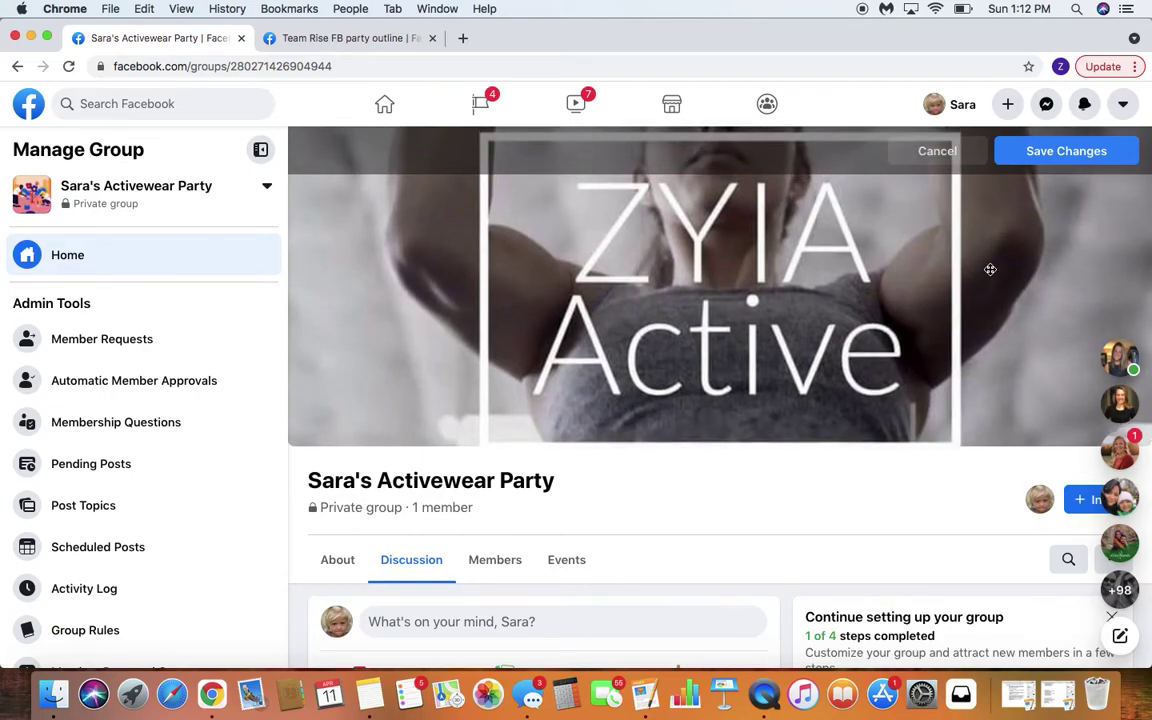
left_click(1063, 151)
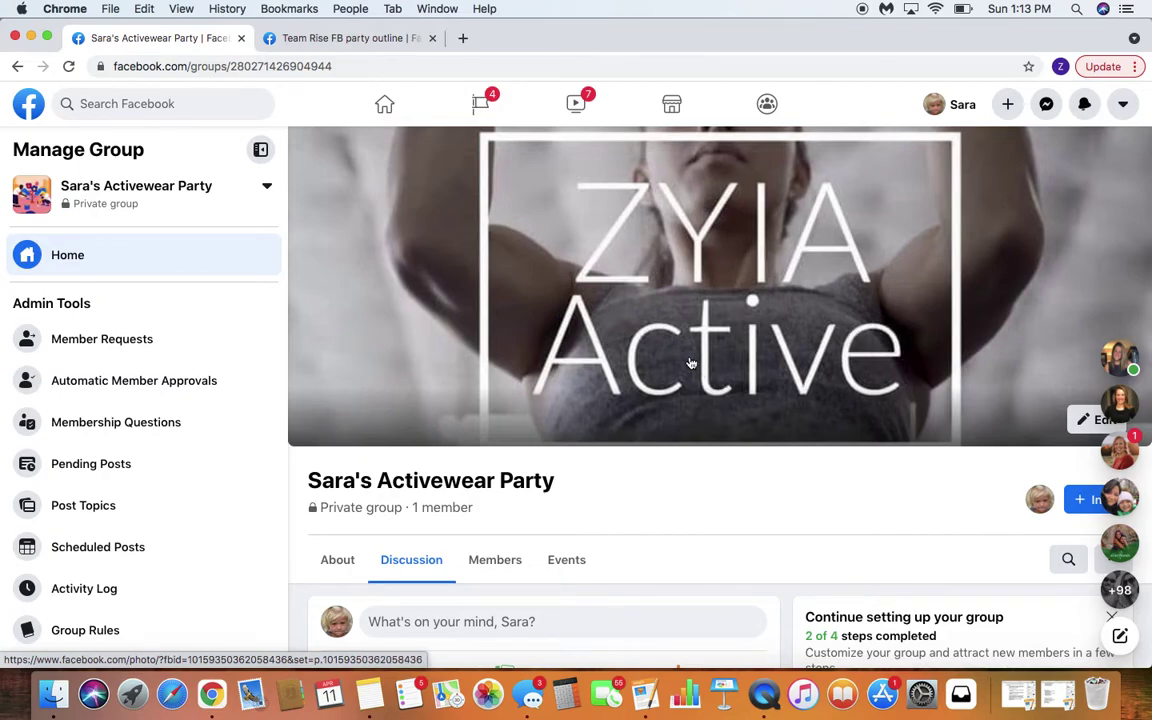
scroll(744, 259, "down", 5)
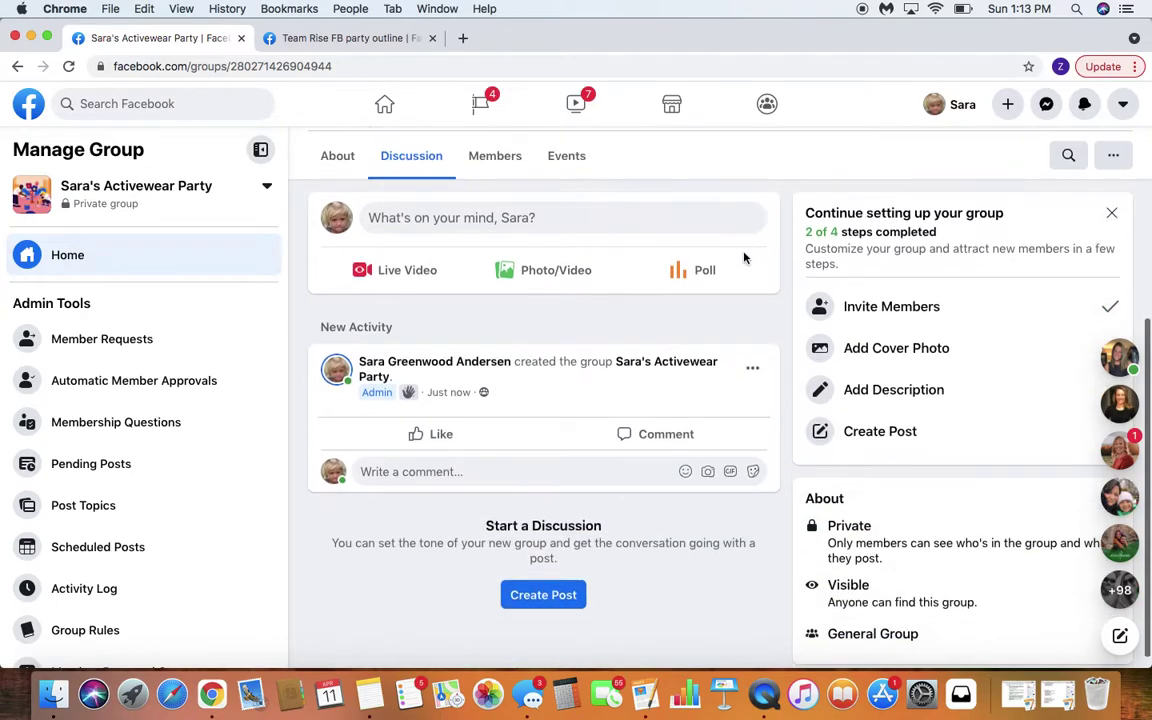
scroll(744, 259, "up", 5)
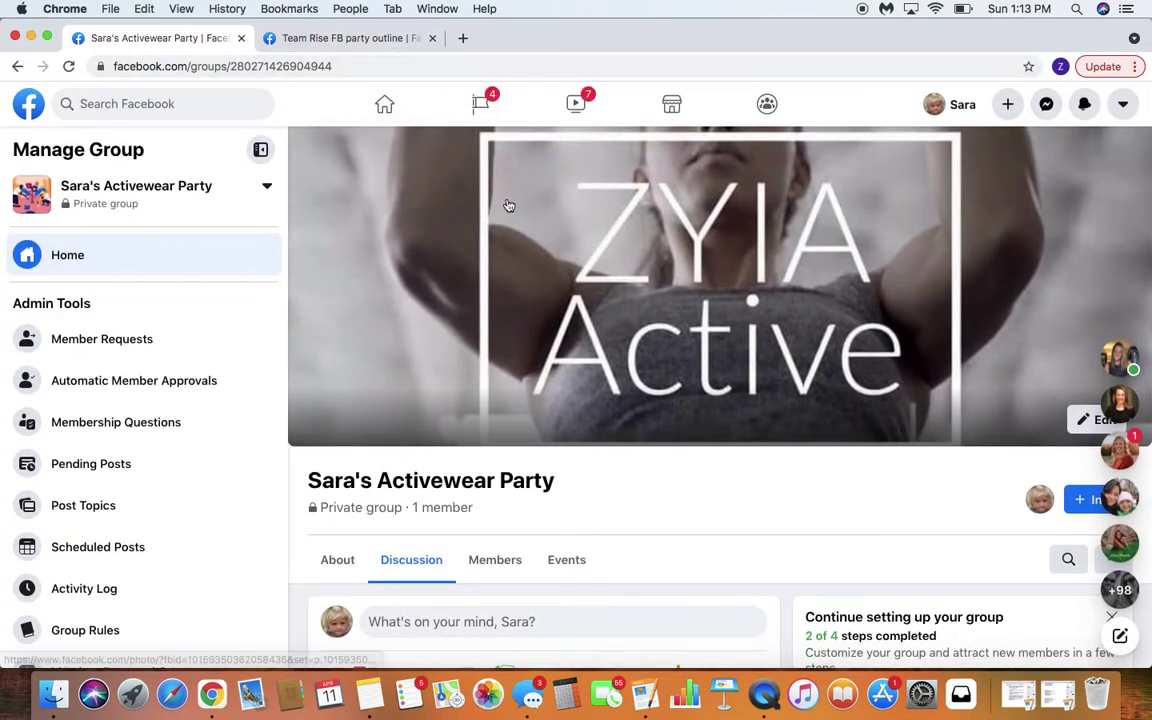
Step: Scroll the Team Rise FB party outline group to its unread 'Ready to SHOP?!' announcement
left_click(341, 40)
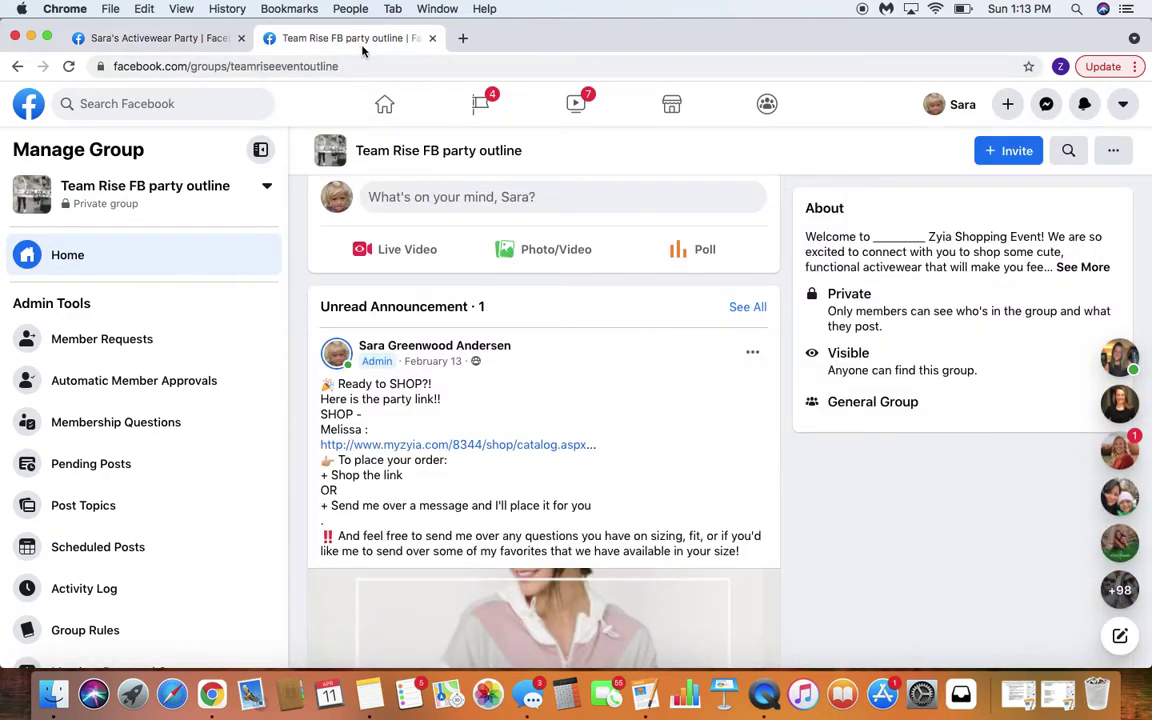
scroll(558, 389, "down", 10)
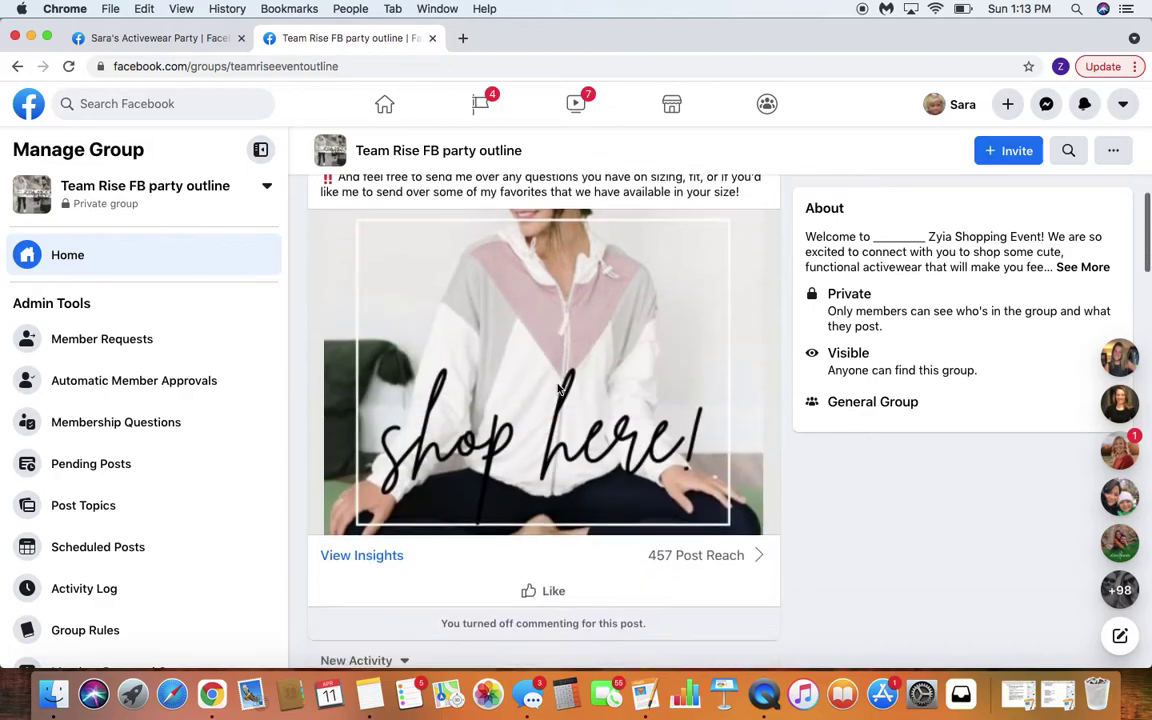
scroll(558, 389, "down", 15)
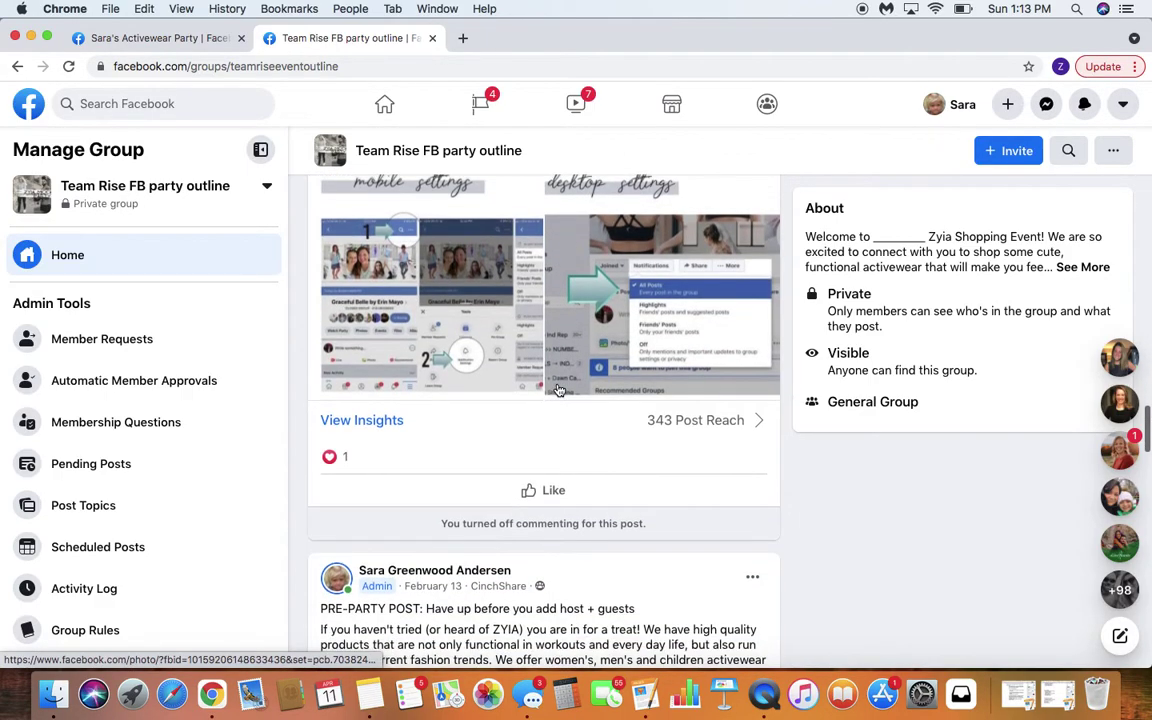
scroll(558, 389, "down", 5)
scroll(558, 389, "down", 15)
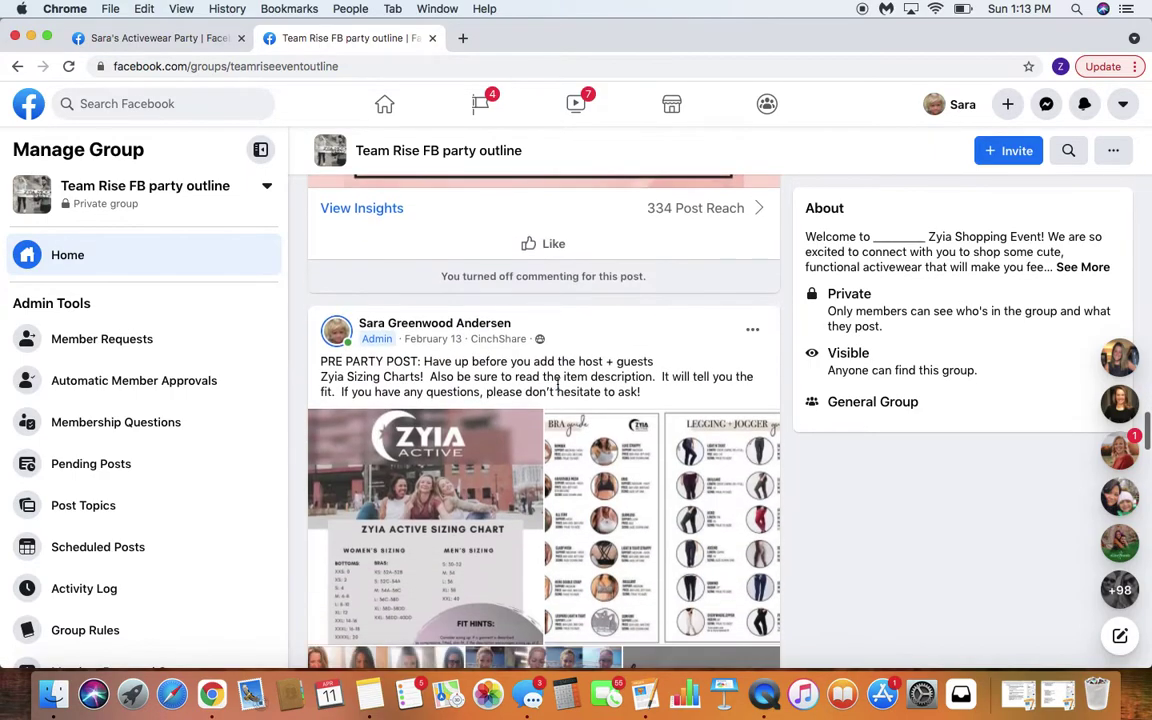
scroll(558, 389, "down", 5)
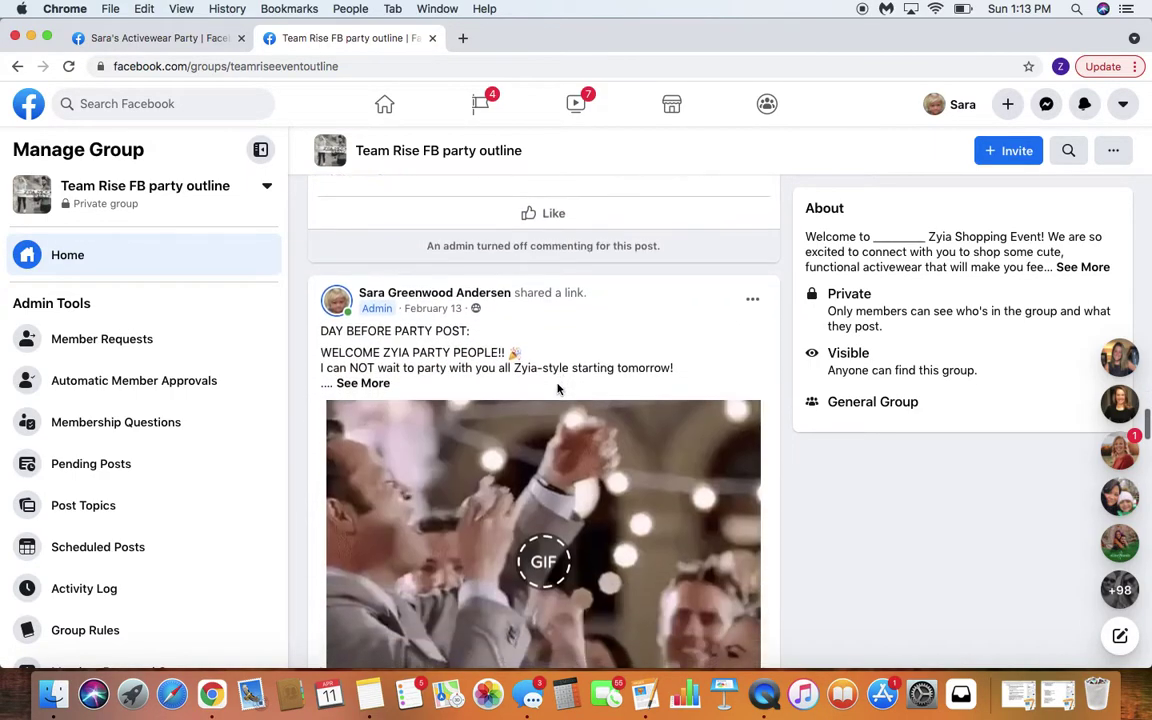
scroll(558, 389, "up", 5)
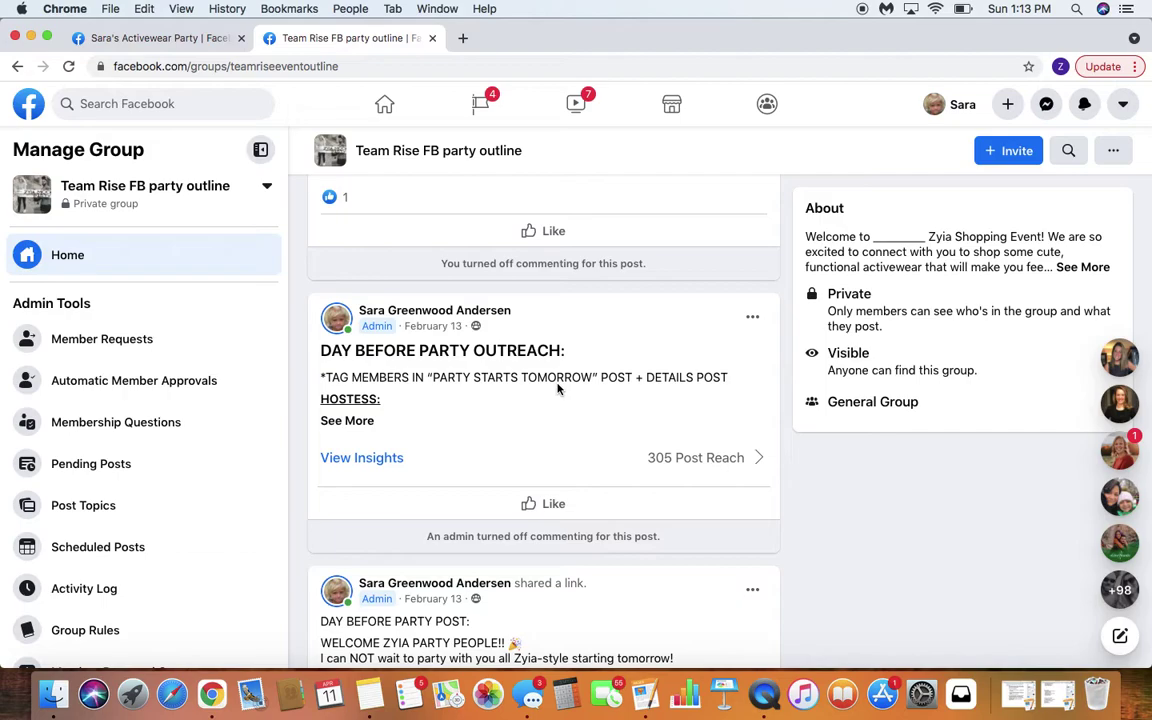
scroll(558, 389, "up", 10)
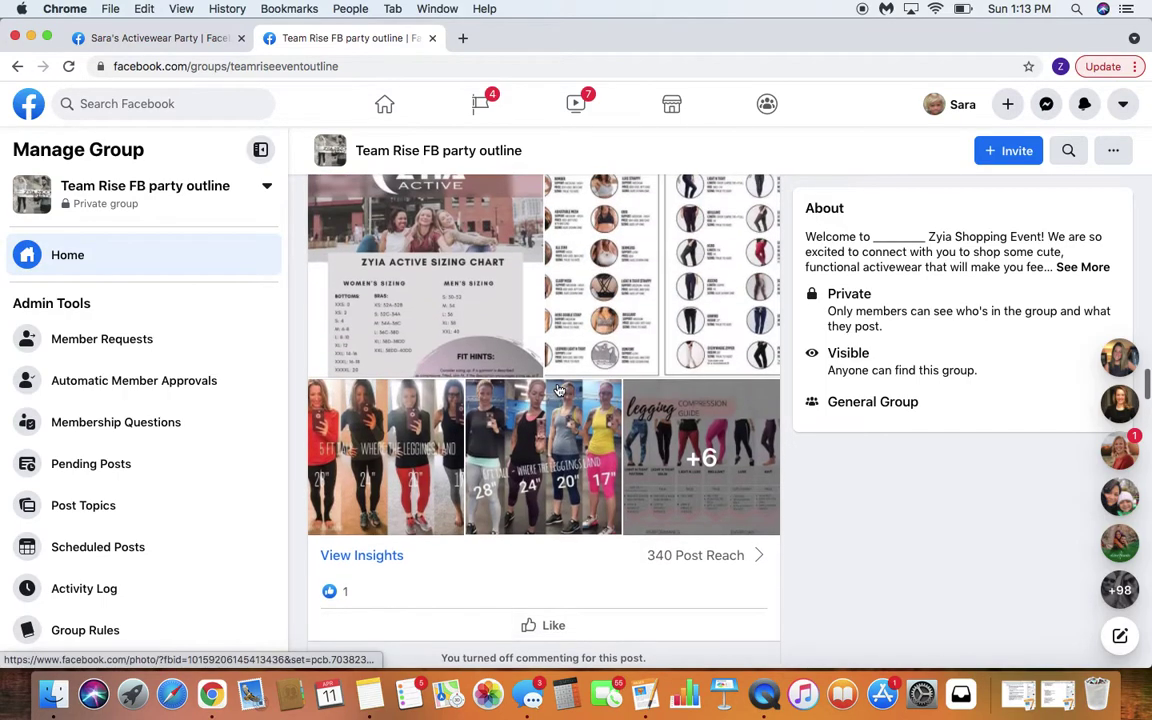
scroll(558, 384, "up", 8)
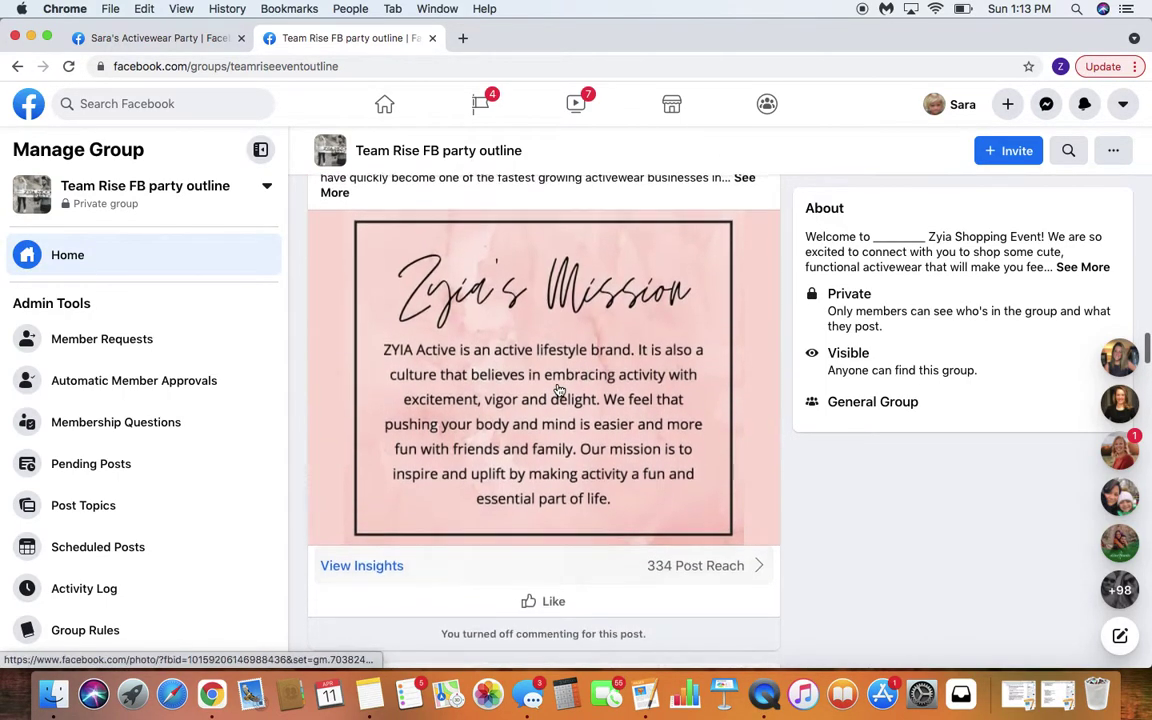
scroll(558, 389, "up", 10)
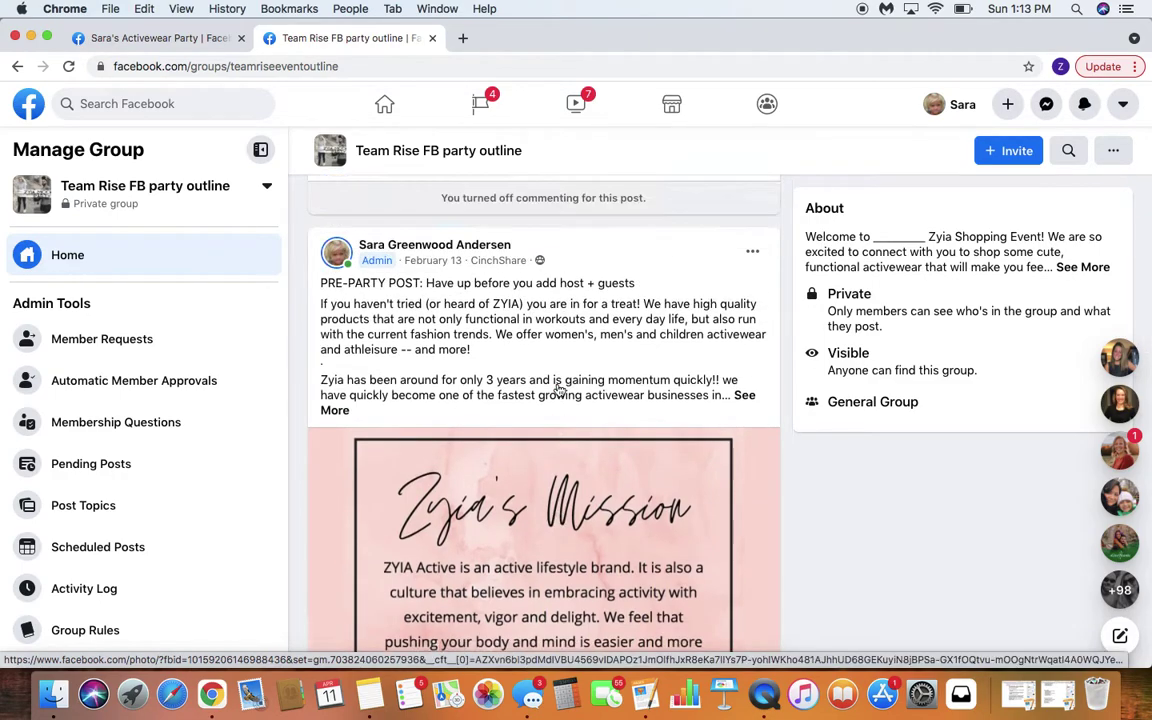
scroll(558, 389, "down", 4)
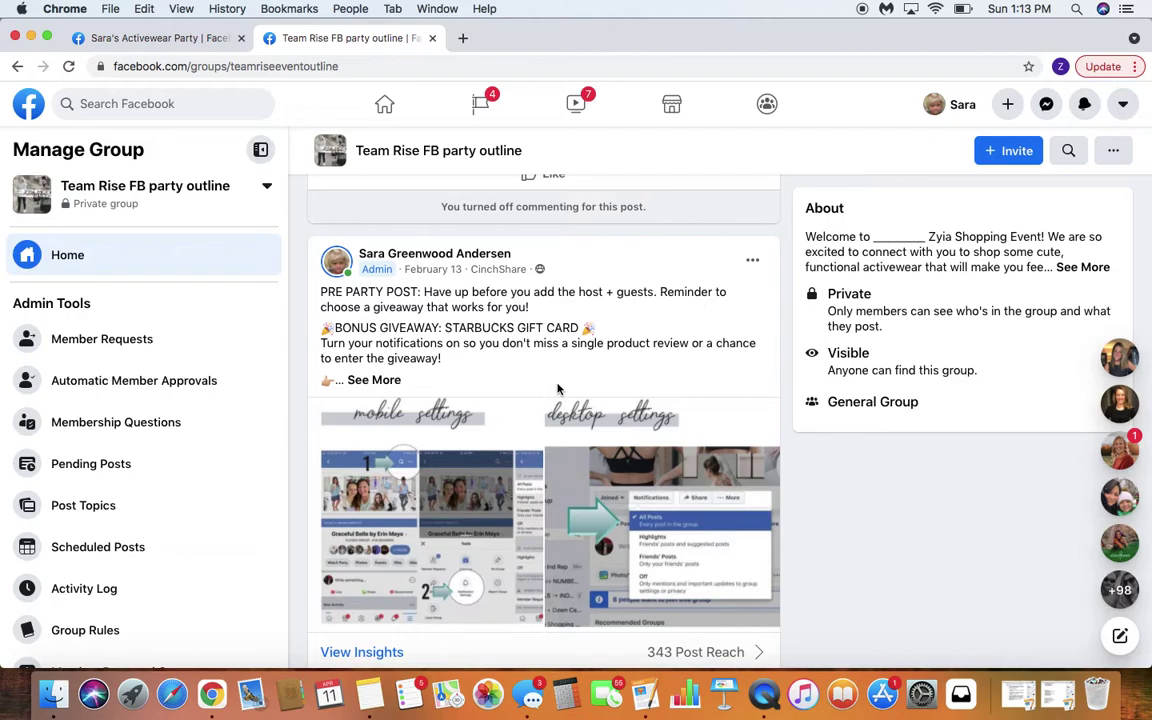
scroll(558, 389, "up", 5)
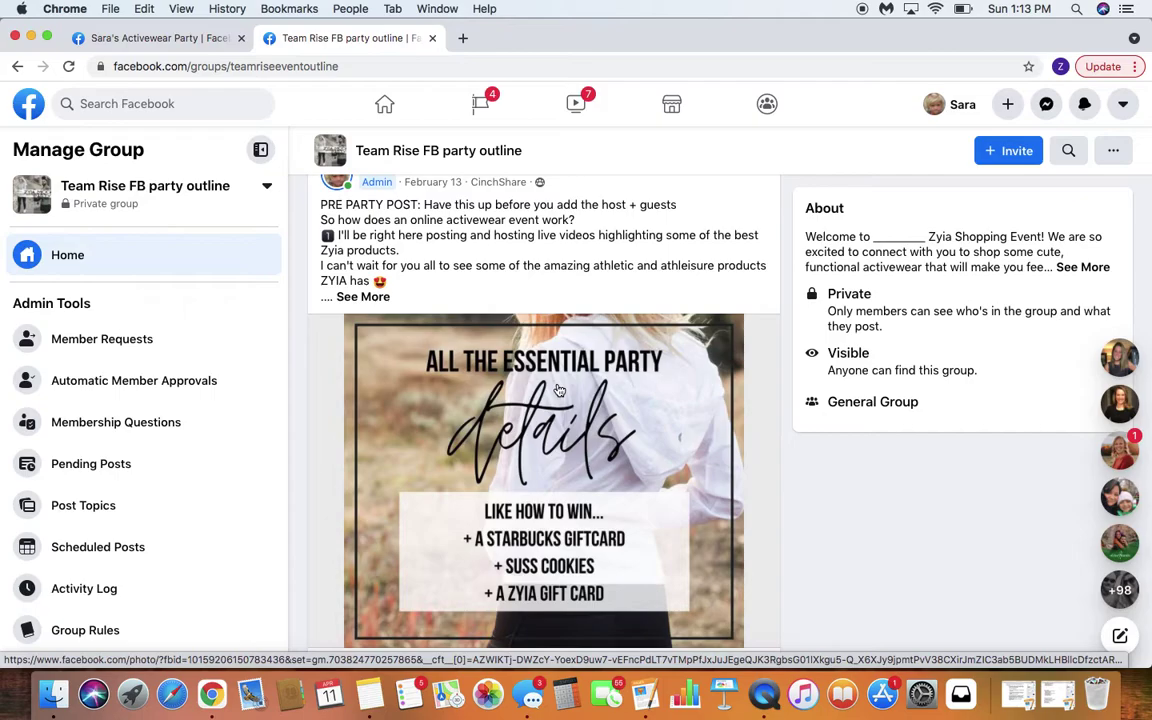
scroll(573, 330, "up", 6)
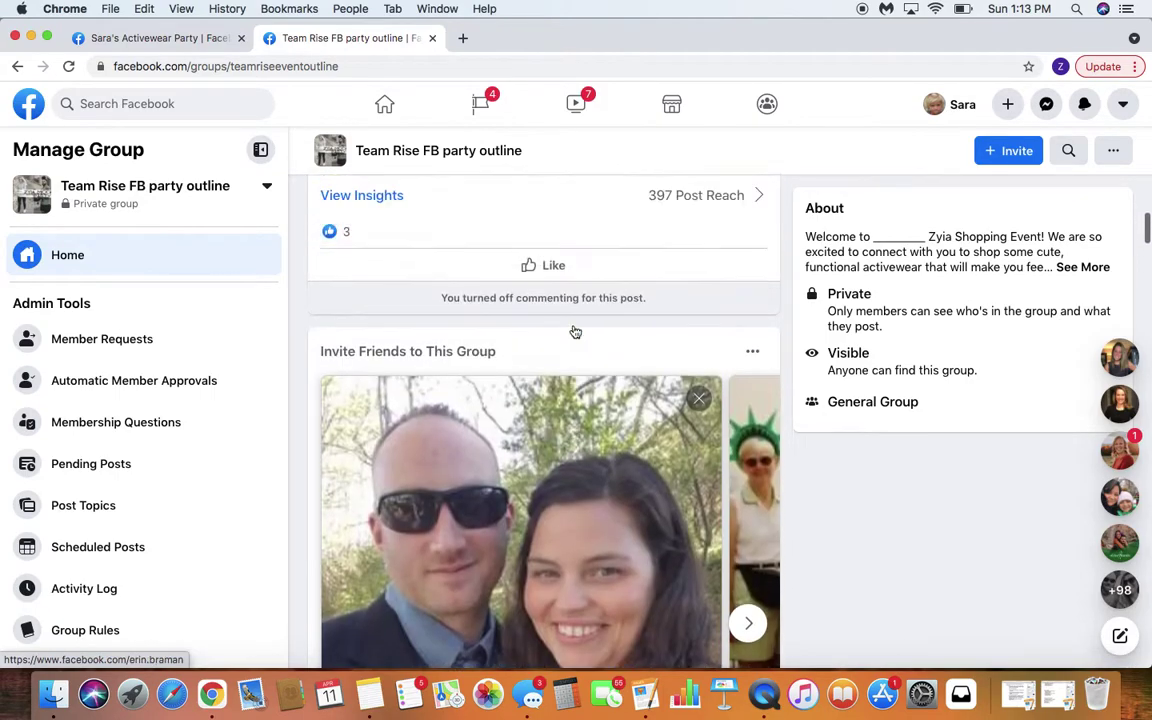
scroll(575, 331, "up", 10)
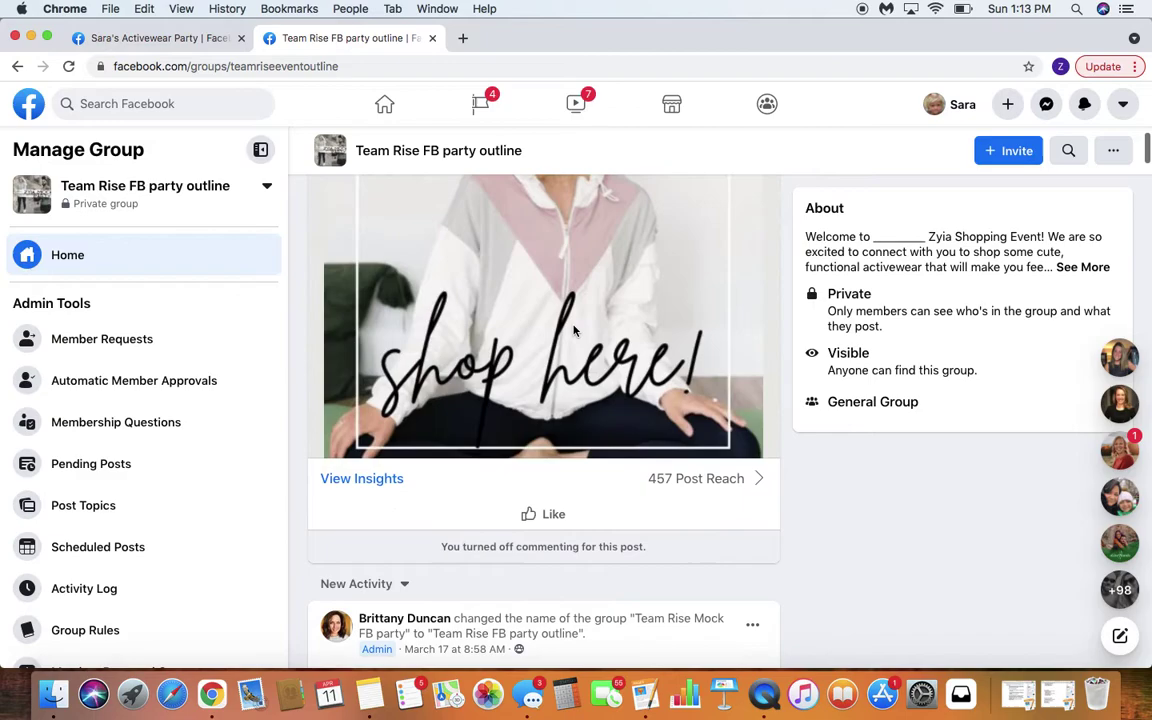
scroll(575, 331, "up", 5)
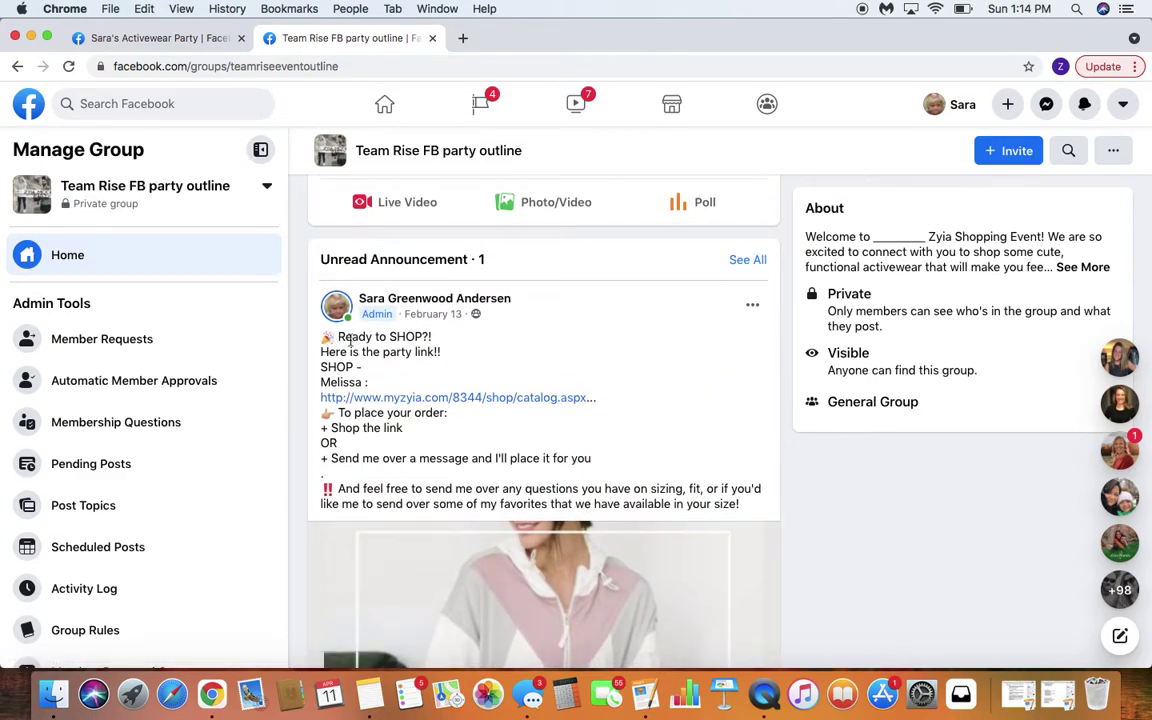
Step: Copy the 'Ready to SHOP?!' announcement text into a new Sara's Activewear Party post
left_click_drag(336, 337, 728, 517)
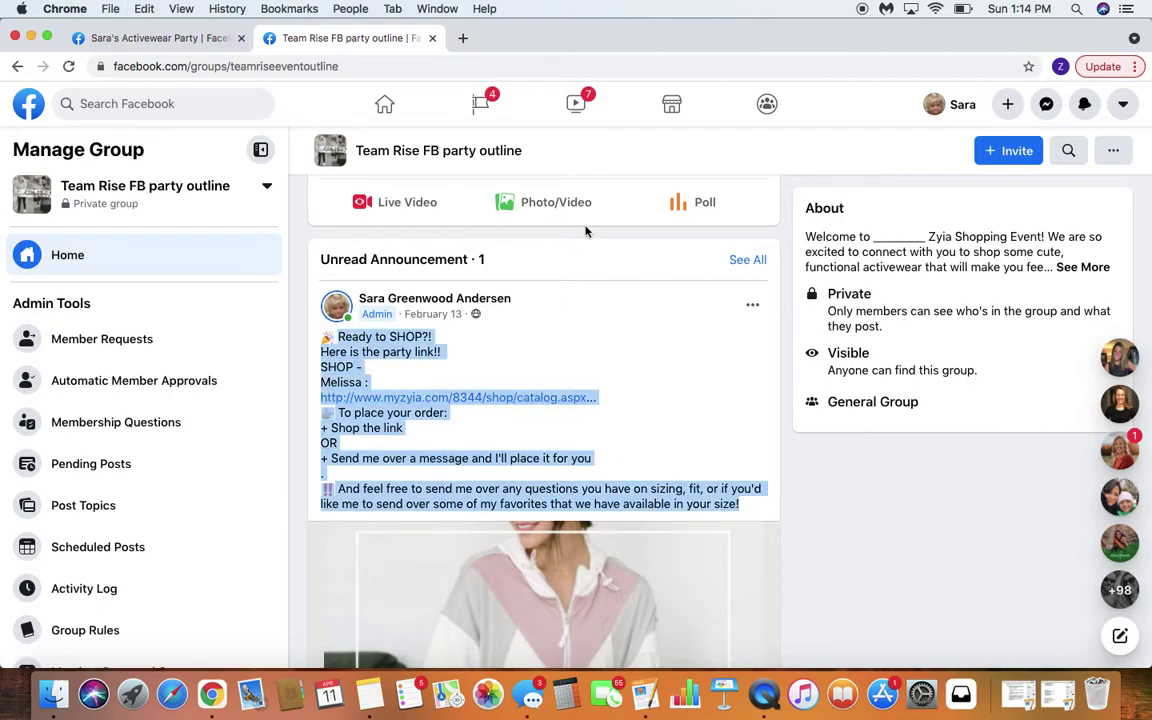
left_click(174, 40)
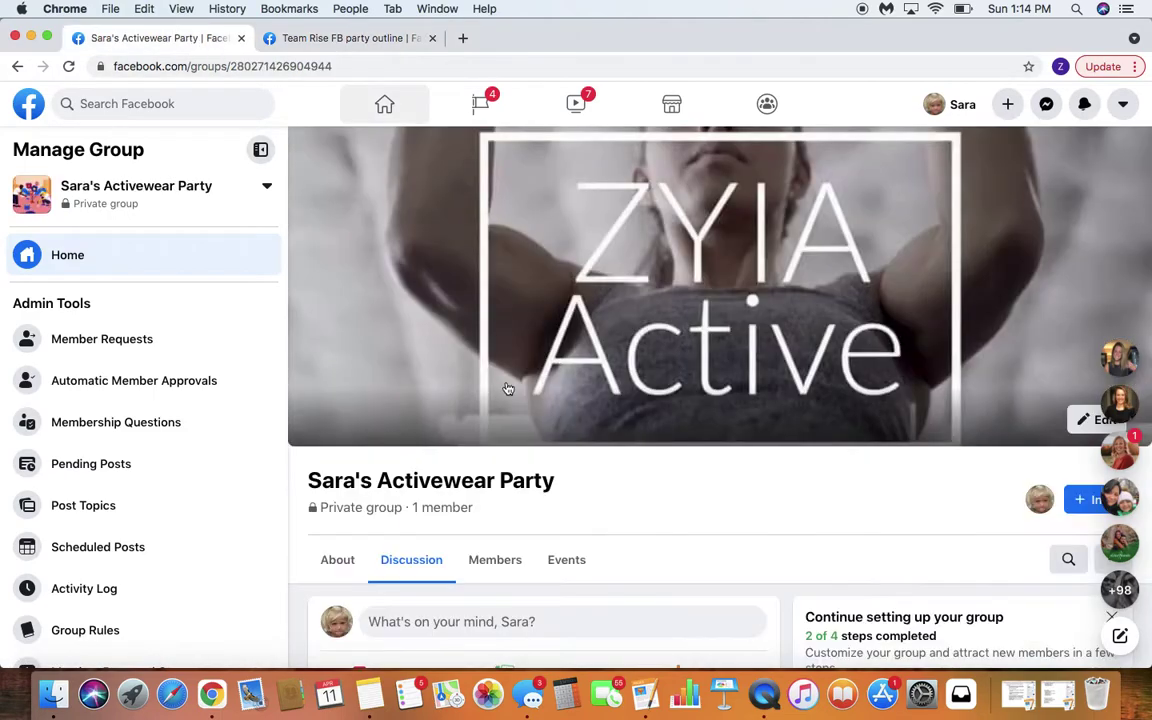
scroll(500, 428, "down", 1)
left_click(442, 491)
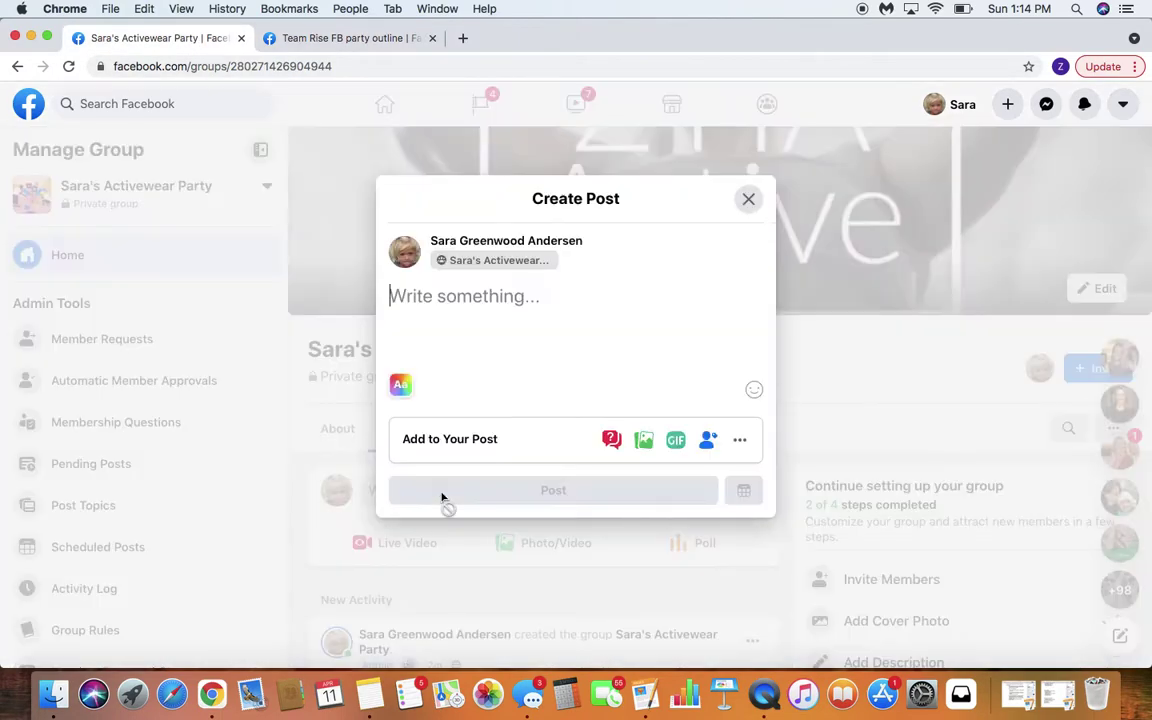
key("super+v")
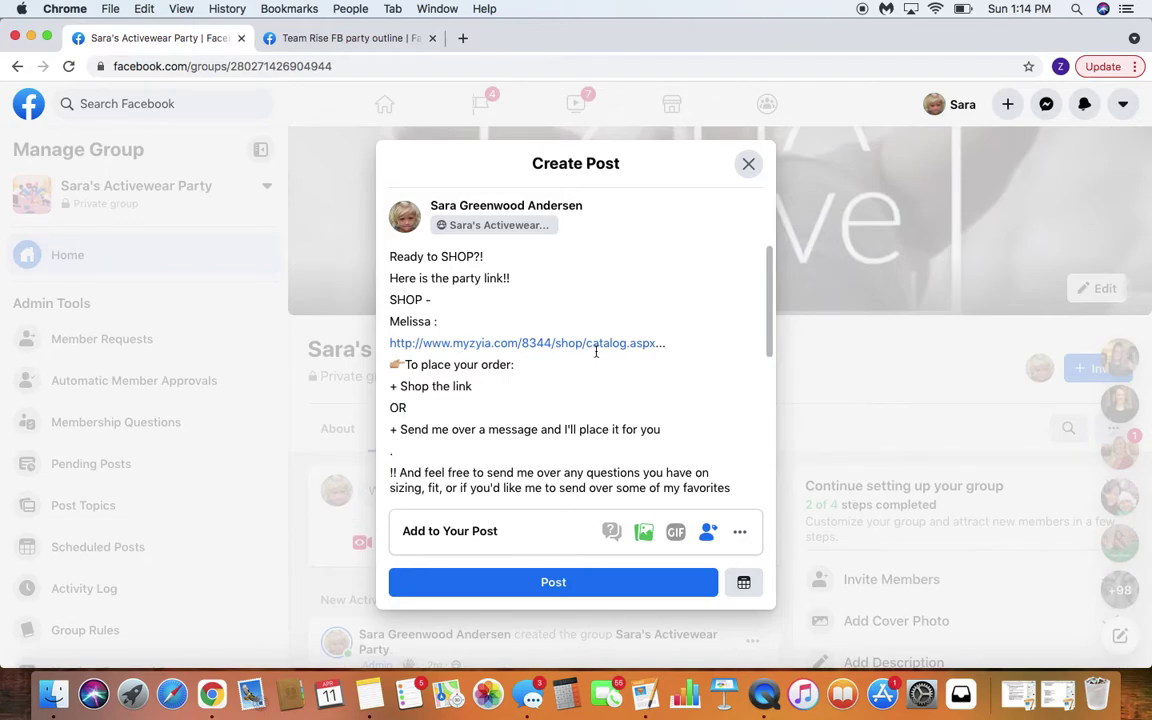
Step: Go back to the Team Rise announcement's closing message and 'shop here!' image
scroll(596, 351, "down", 5)
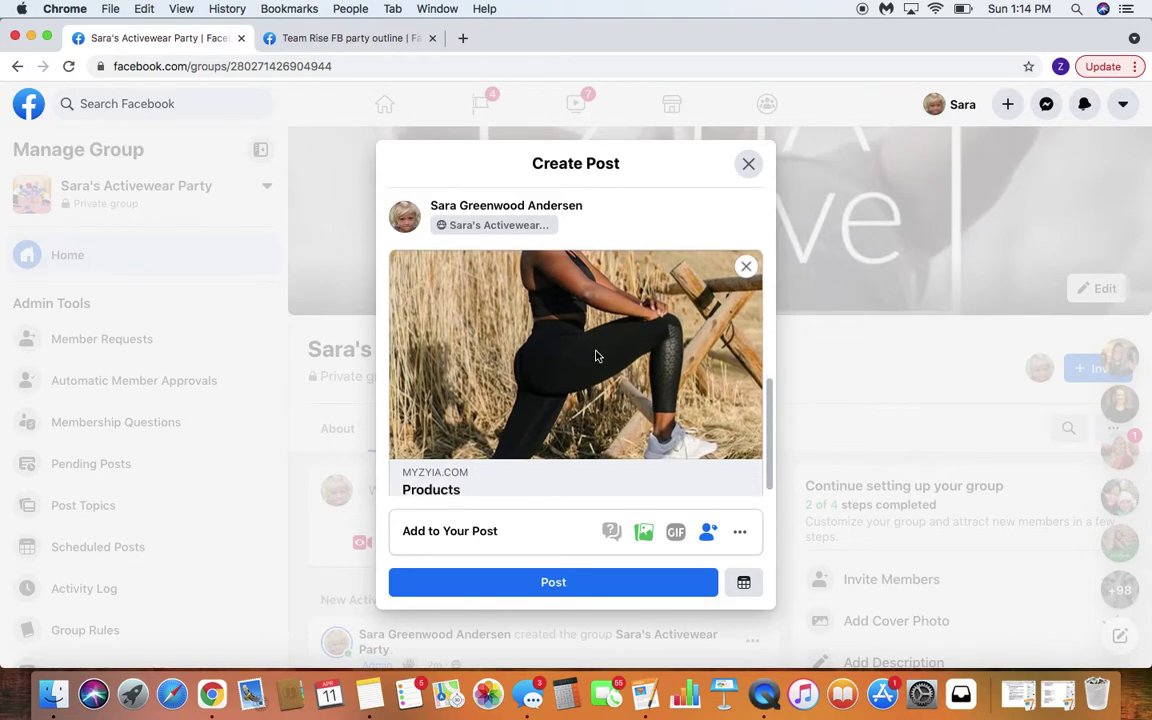
scroll(596, 356, "up", 3)
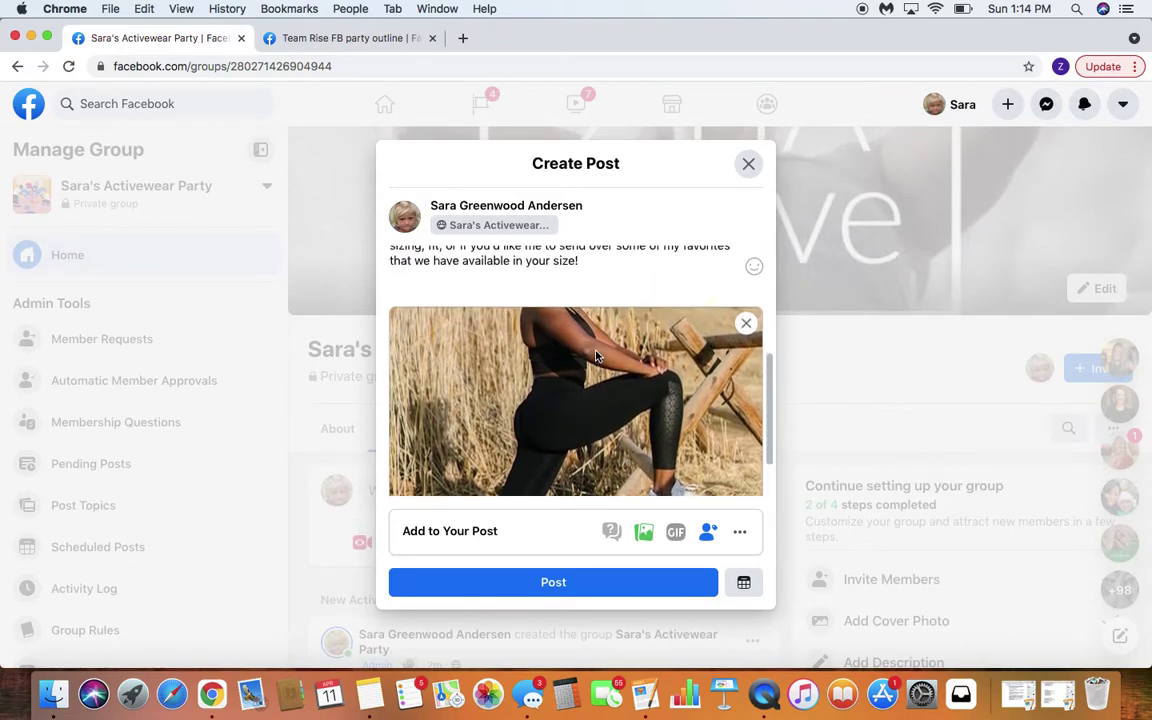
left_click(345, 38)
scroll(583, 373, "down", 3)
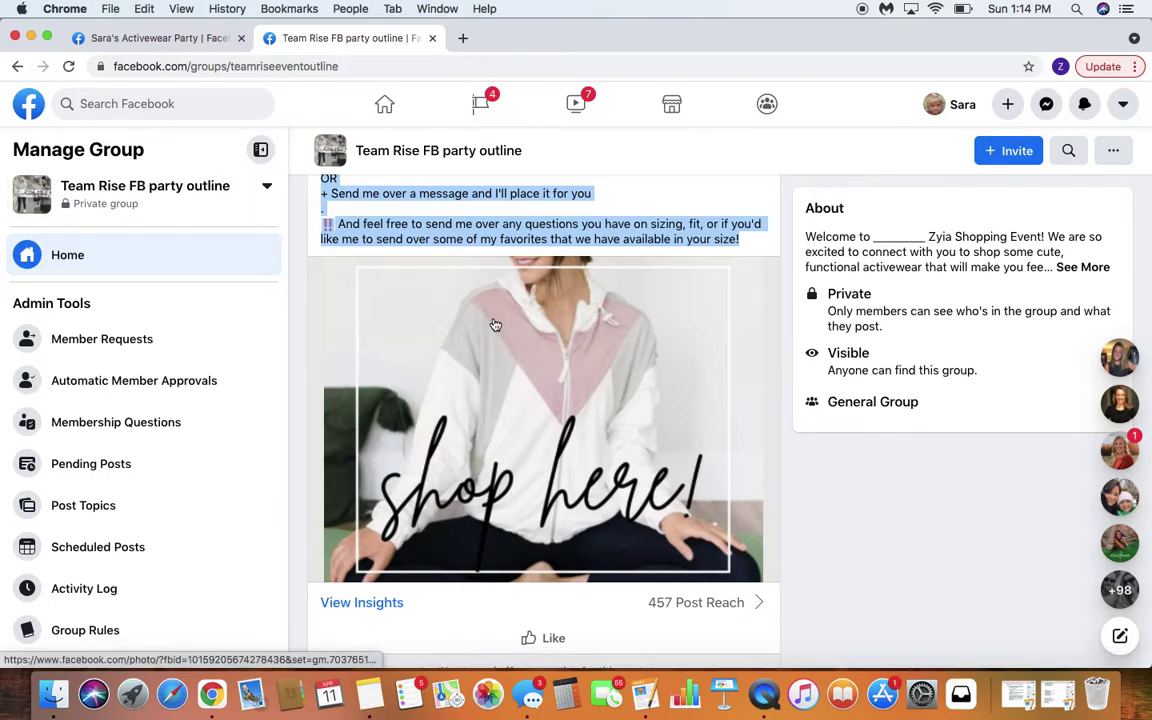
Step: Screenshot the 'shop here!' image and remove the link preview from the draft post
key("super+shift+4")
left_click_drag(314, 262, 689, 528)
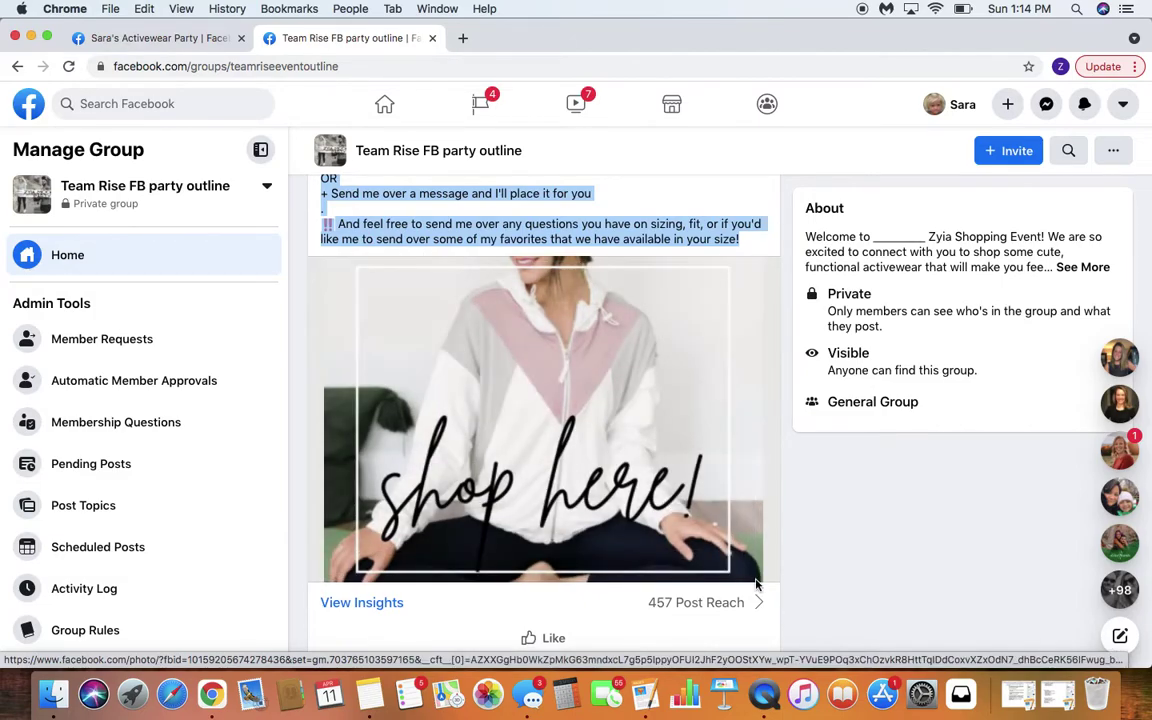
left_click(185, 35)
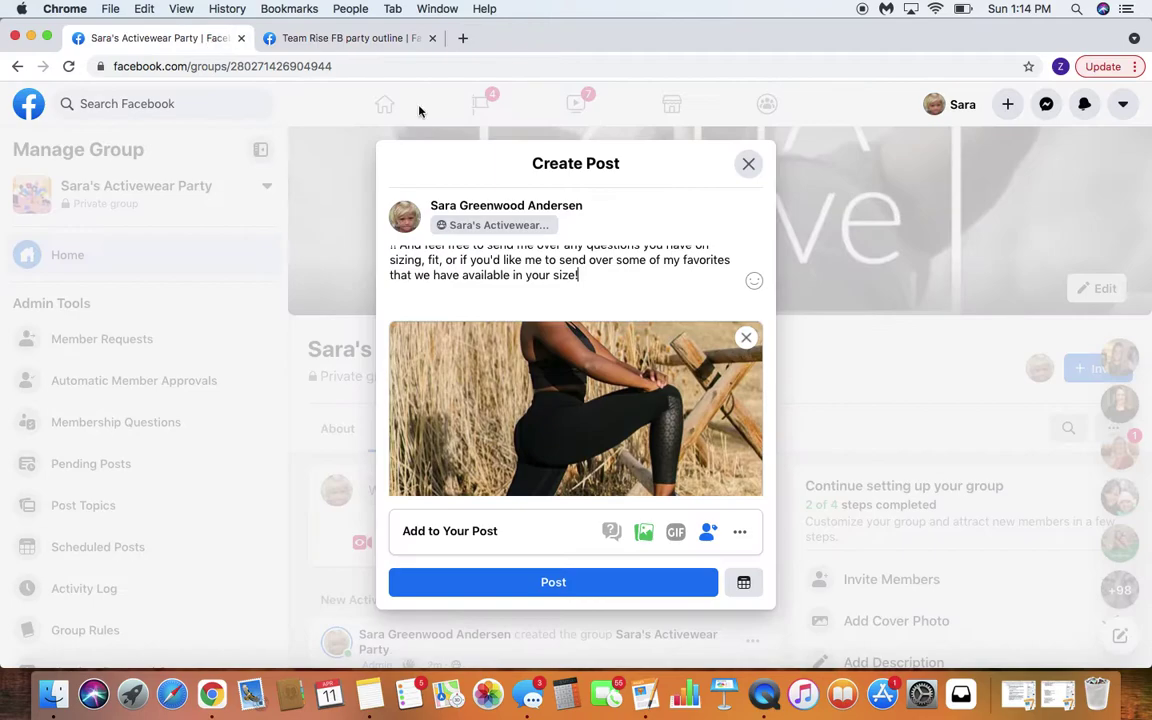
left_click(748, 340)
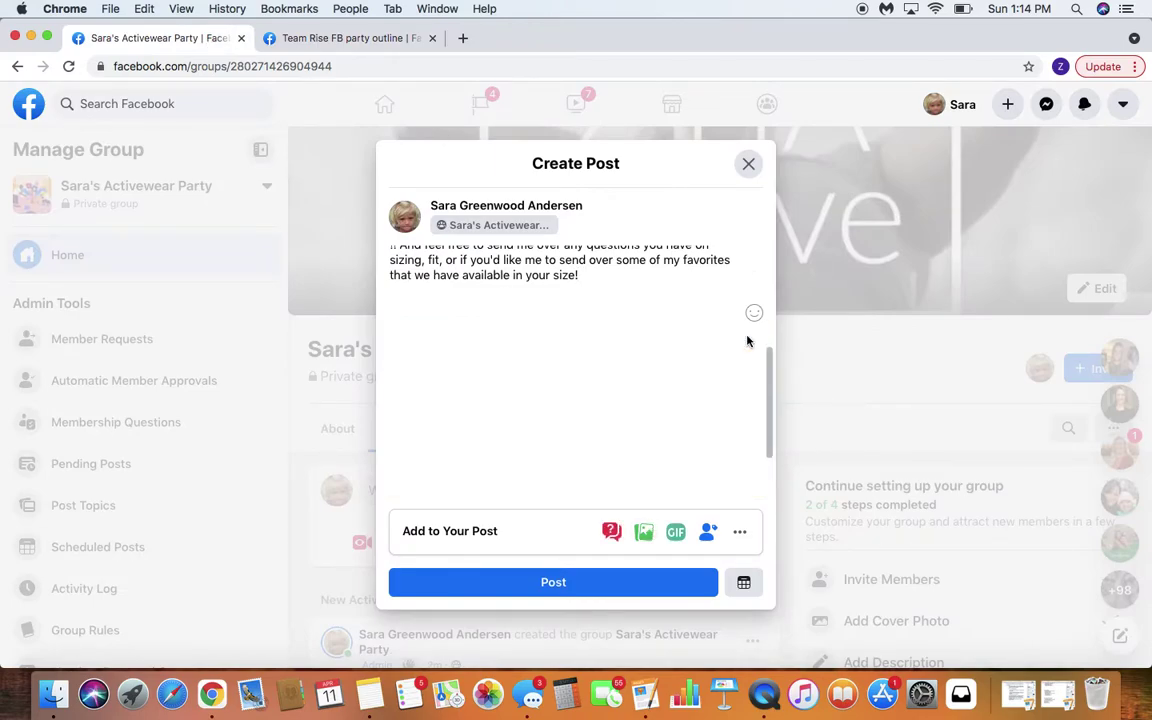
Step: Attach the 'shop here!' screenshot from Recents and publish the post
left_click(646, 534)
left_click(280, 139)
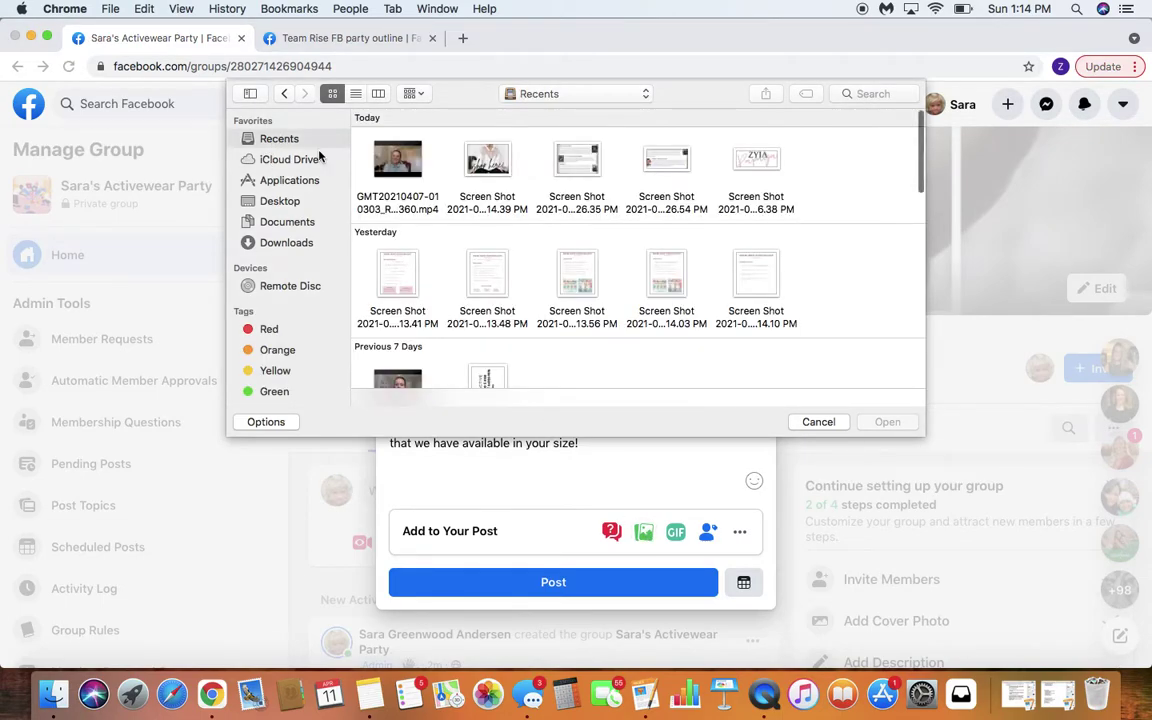
left_click(493, 163)
left_click(882, 419)
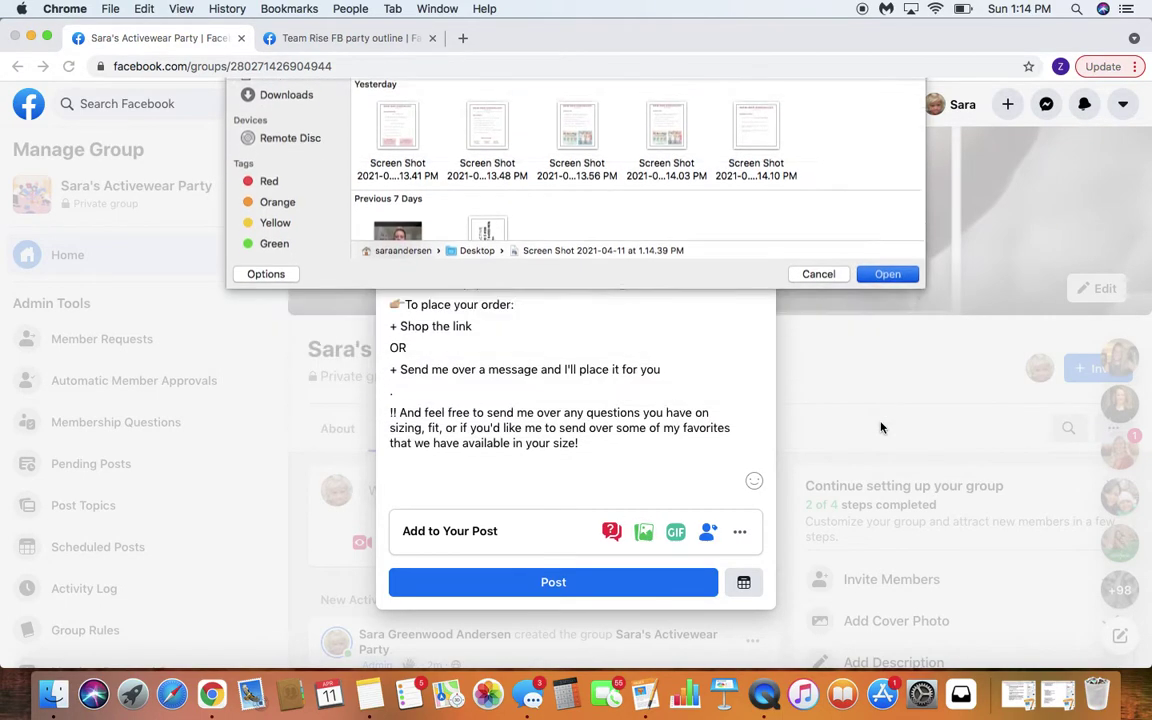
scroll(665, 337, "down", 5)
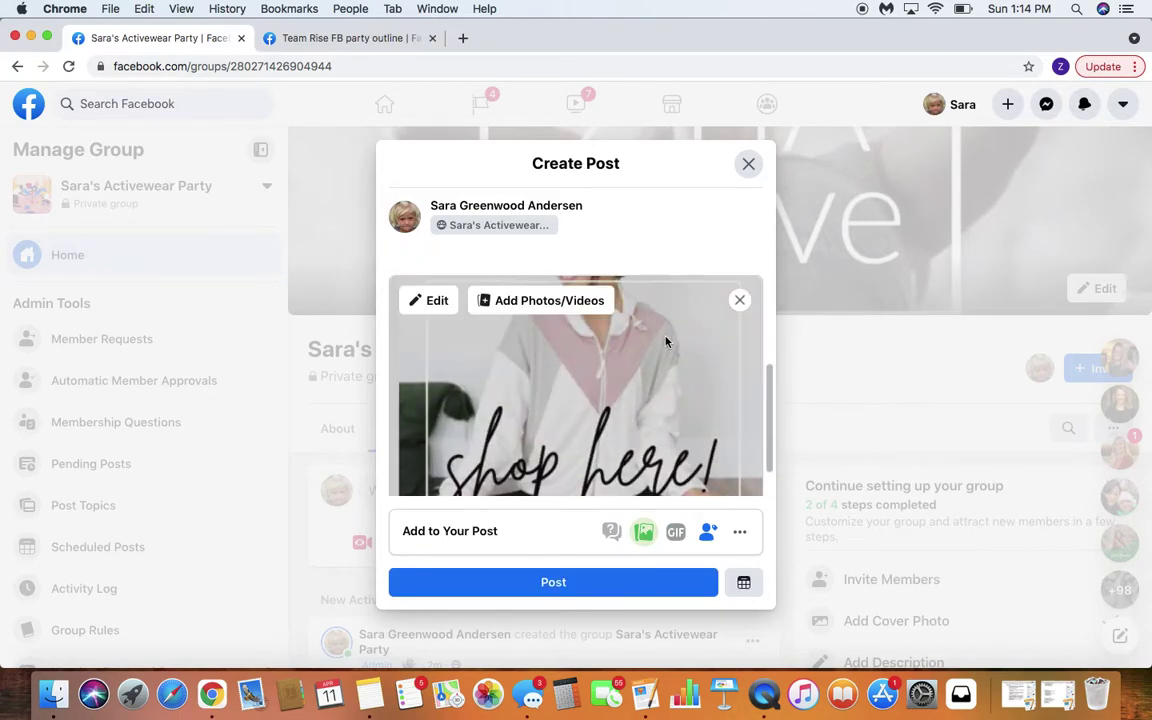
scroll(665, 337, "up", 4)
scroll(665, 337, "down", 4)
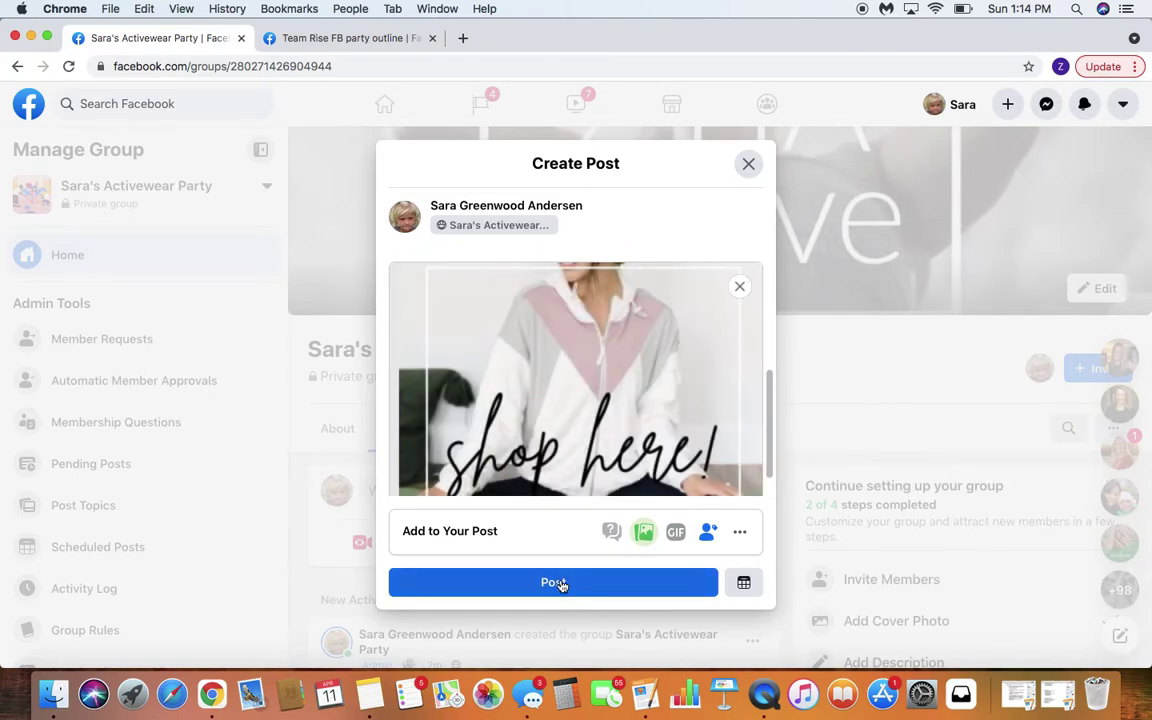
left_click(560, 583)
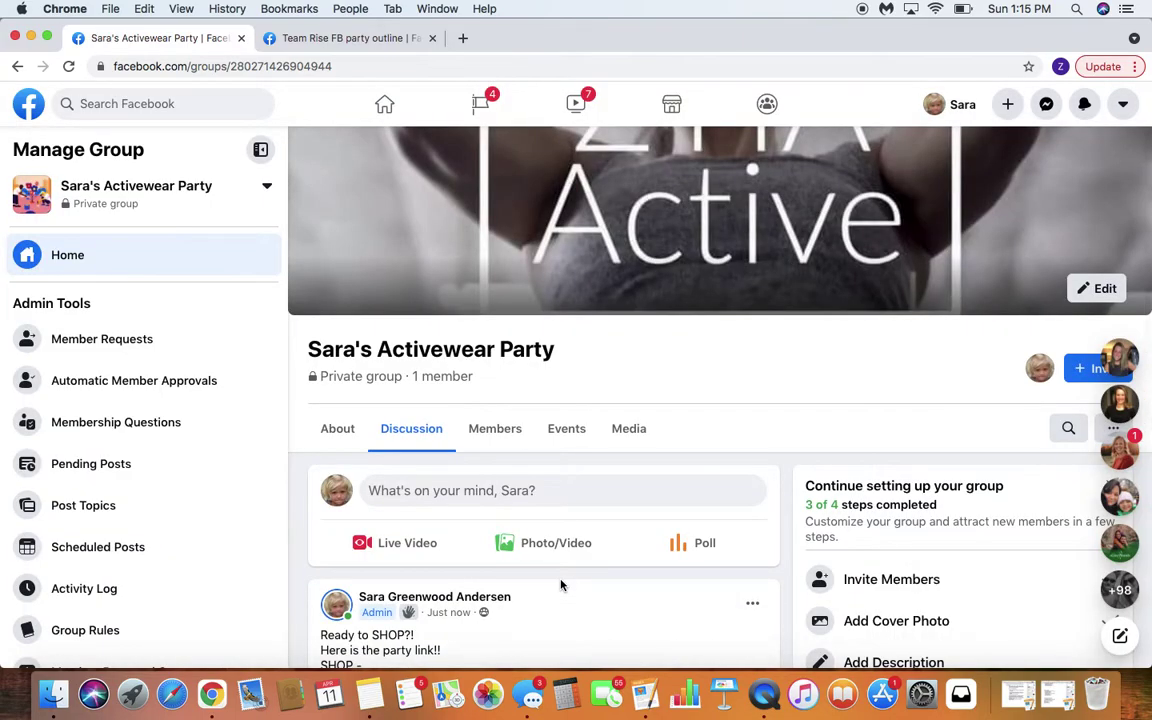
scroll(598, 479, "down", 3)
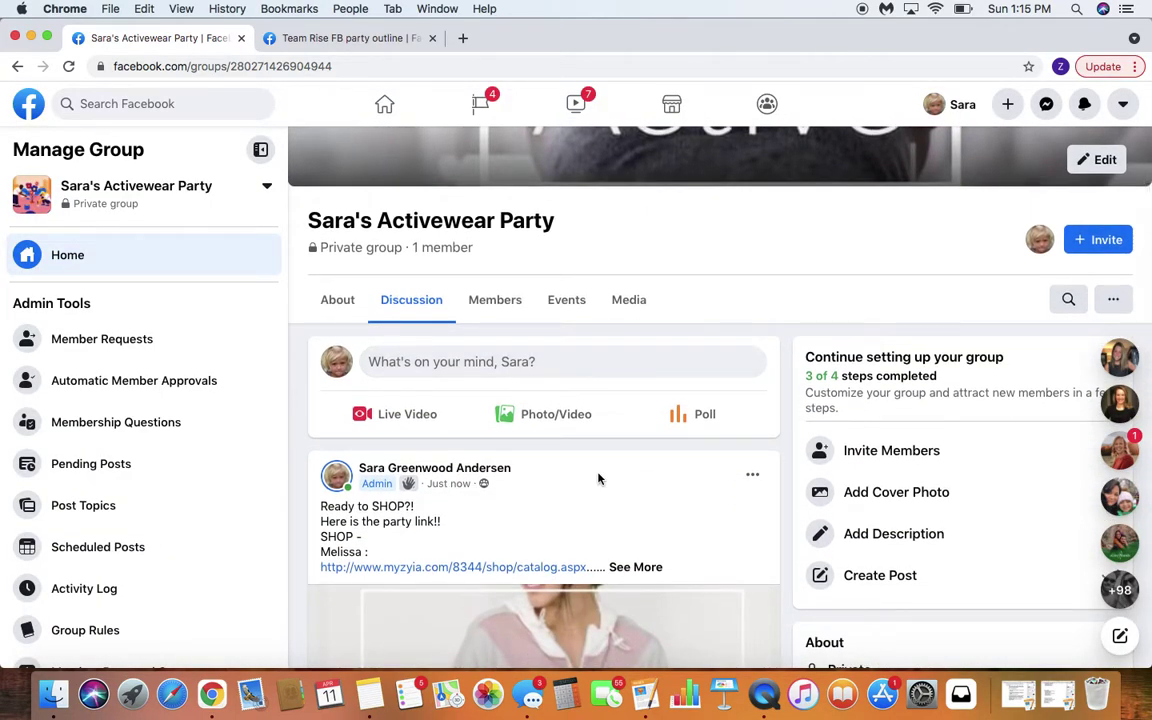
scroll(598, 479, "down", 3)
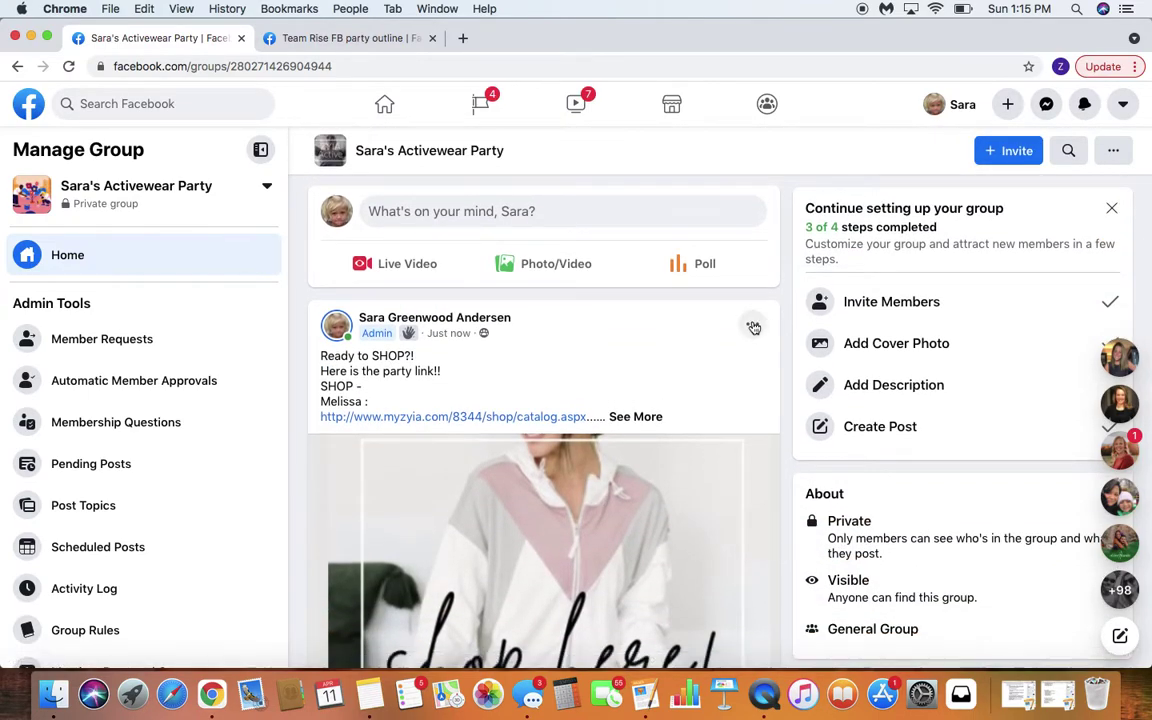
Step: Mark the 'Ready to SHOP?!' post as an announcement
left_click(752, 327)
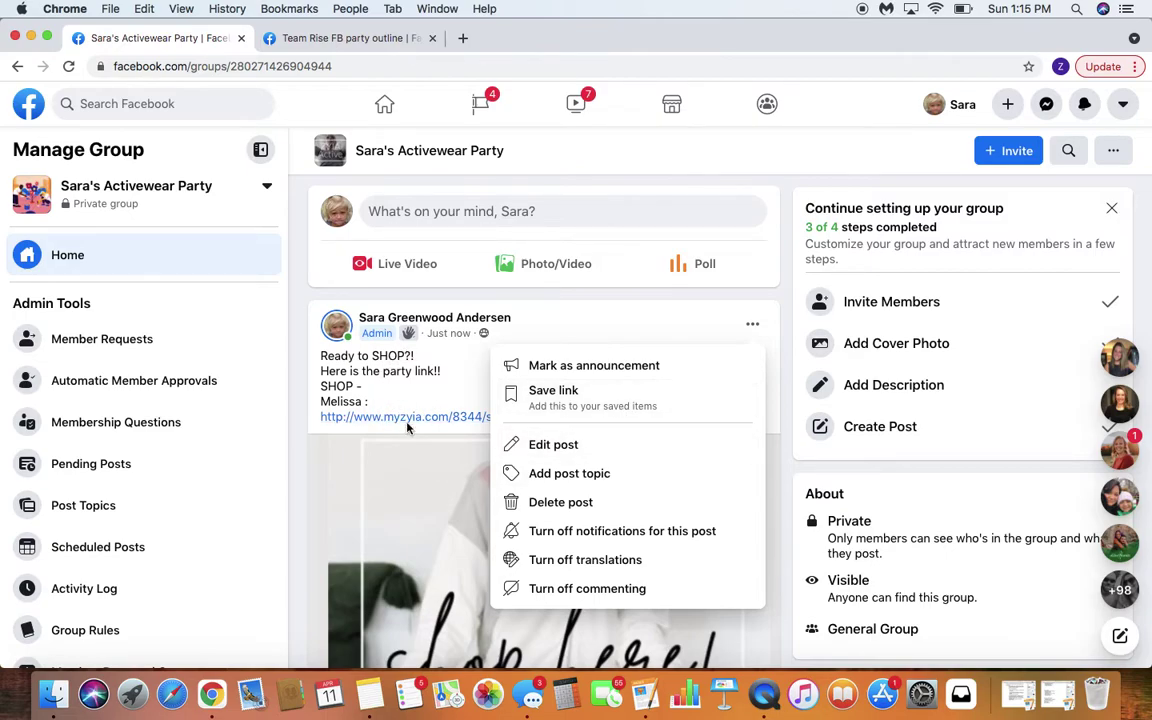
left_click(587, 370)
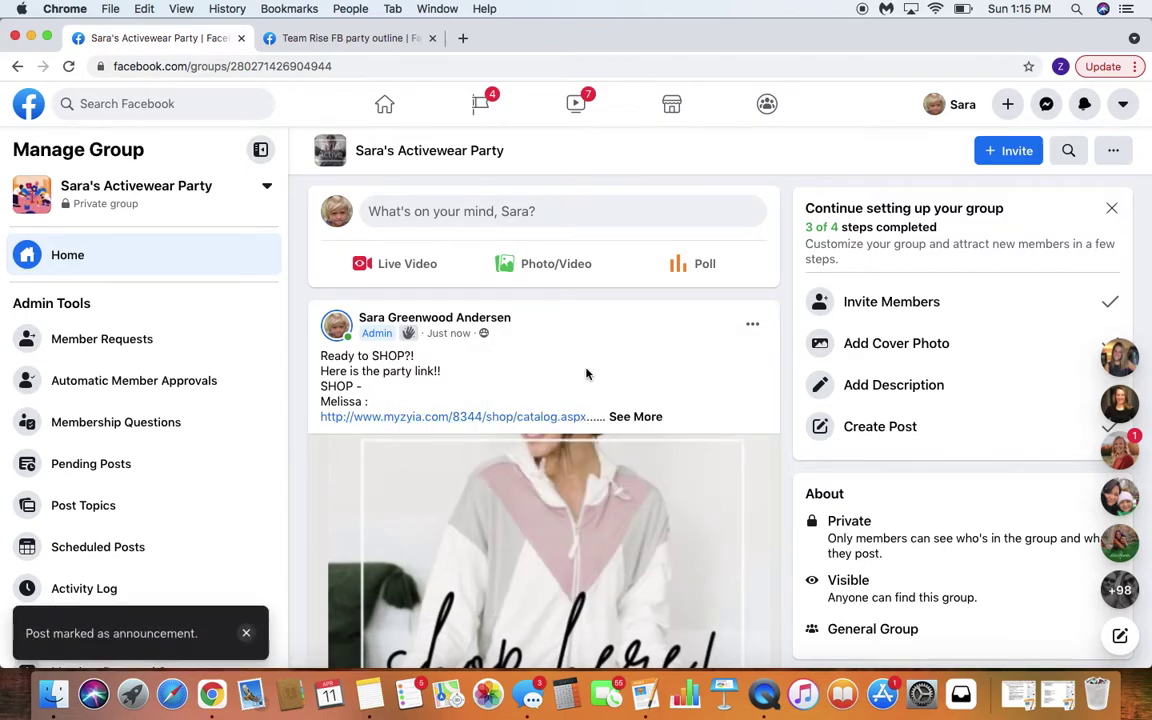
left_click(752, 324)
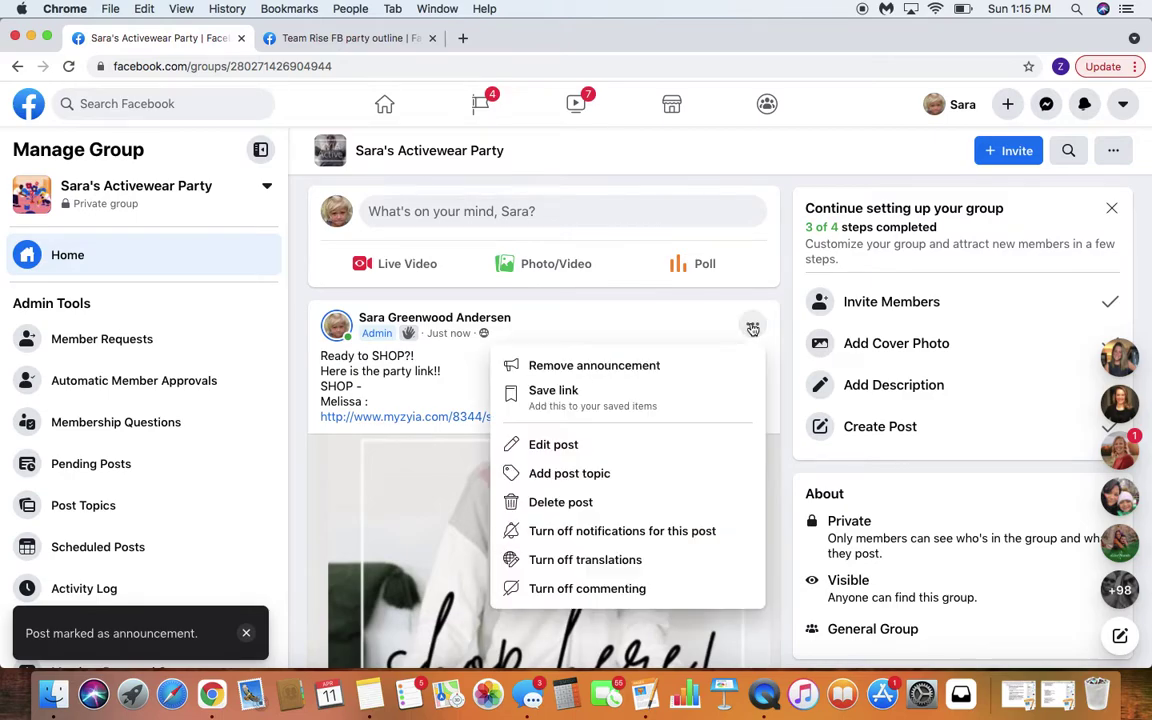
left_click(456, 462)
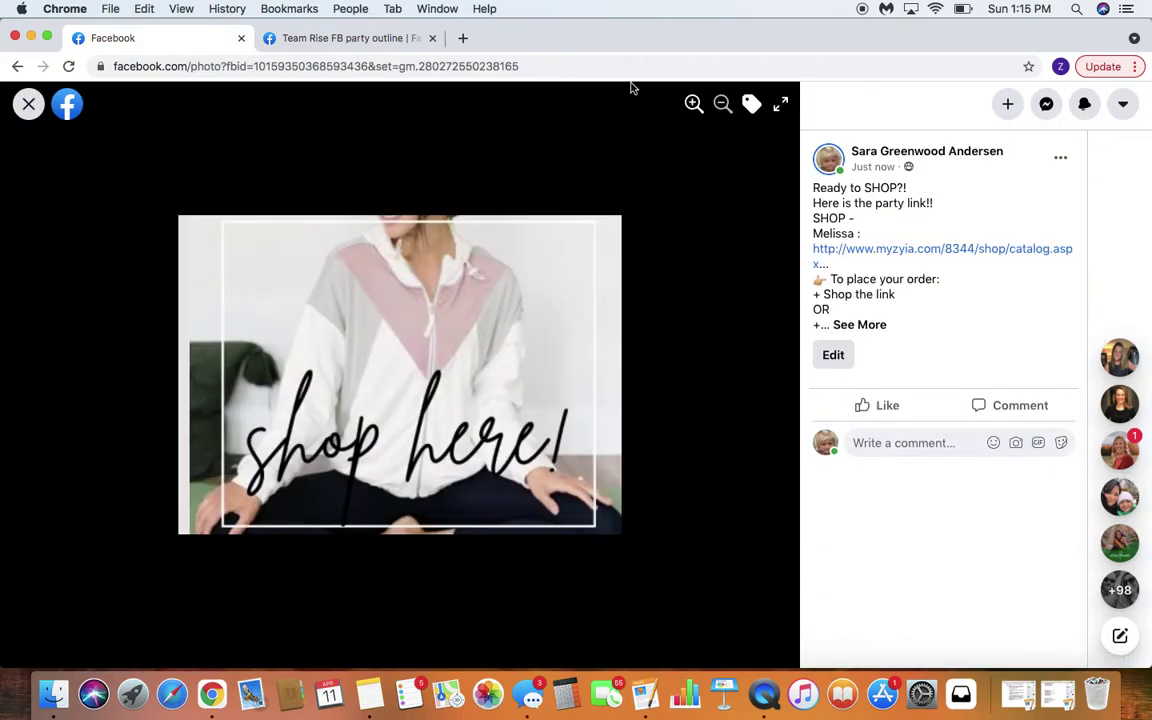
left_click(28, 103)
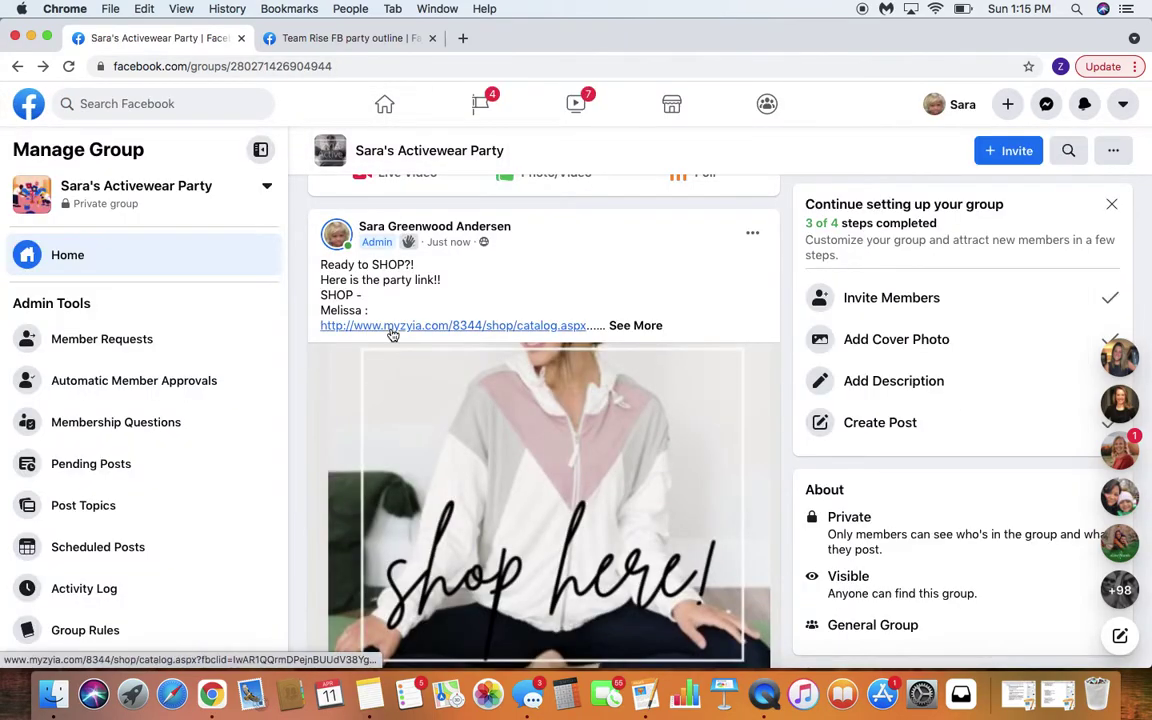
Step: Reload the group page and pin the announcement post to the top
scroll(393, 335, "up", 2)
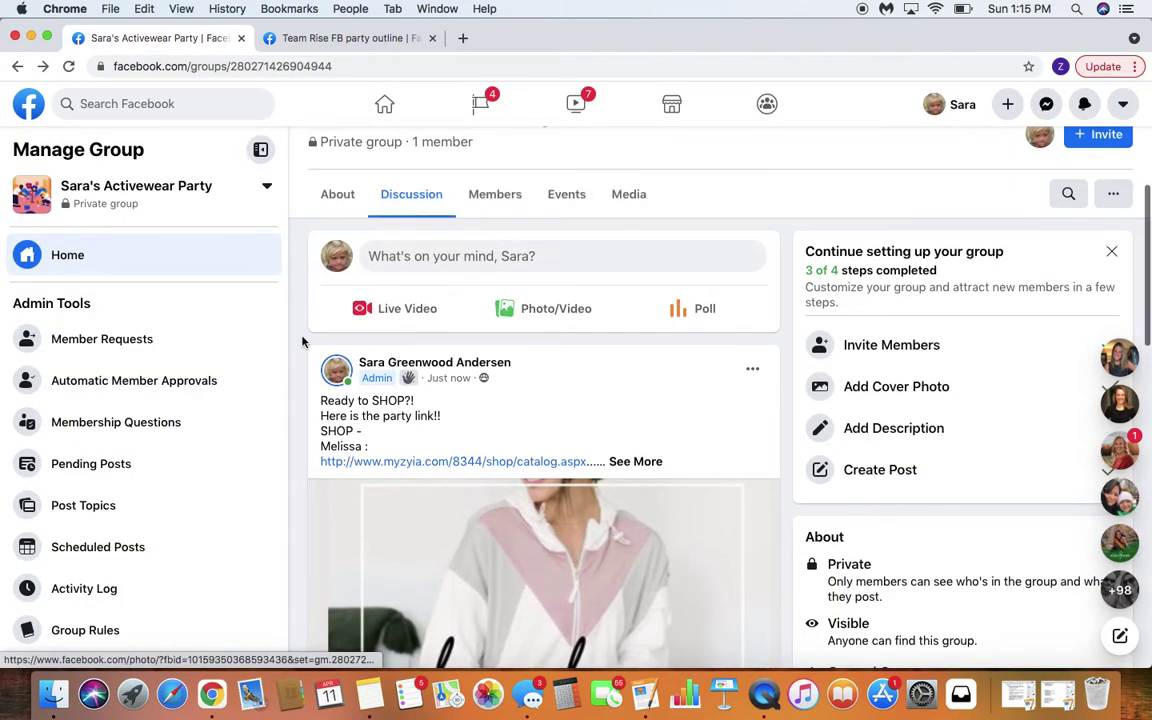
left_click(69, 66)
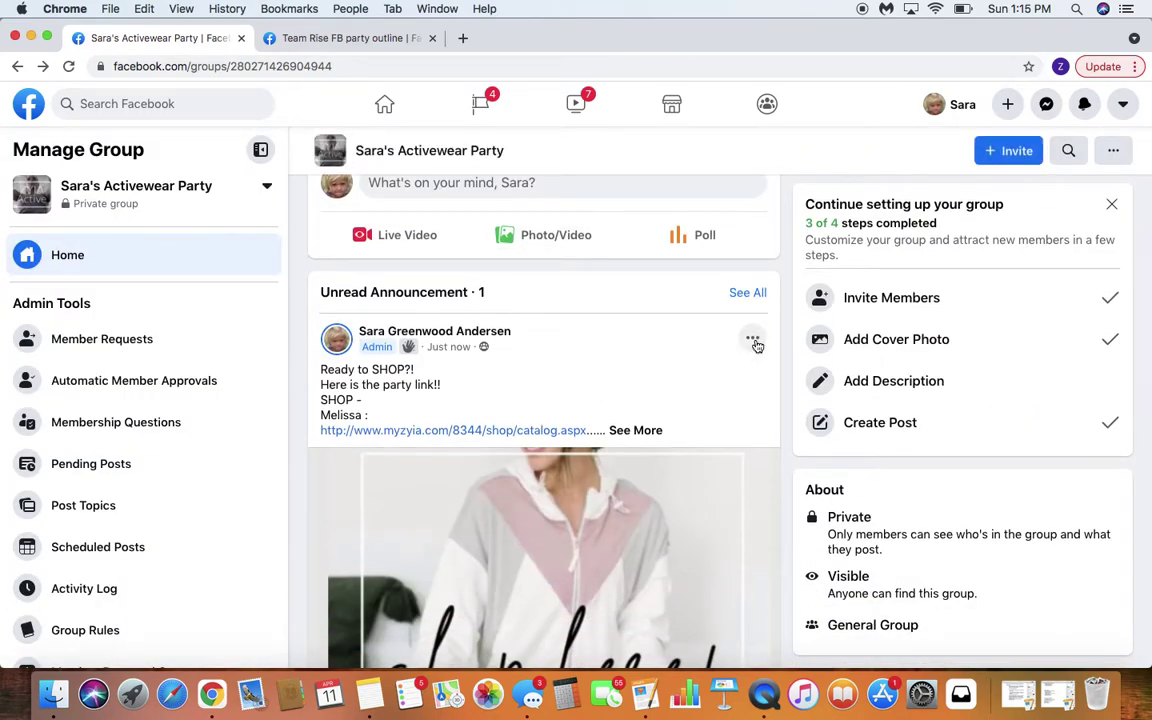
left_click(752, 339)
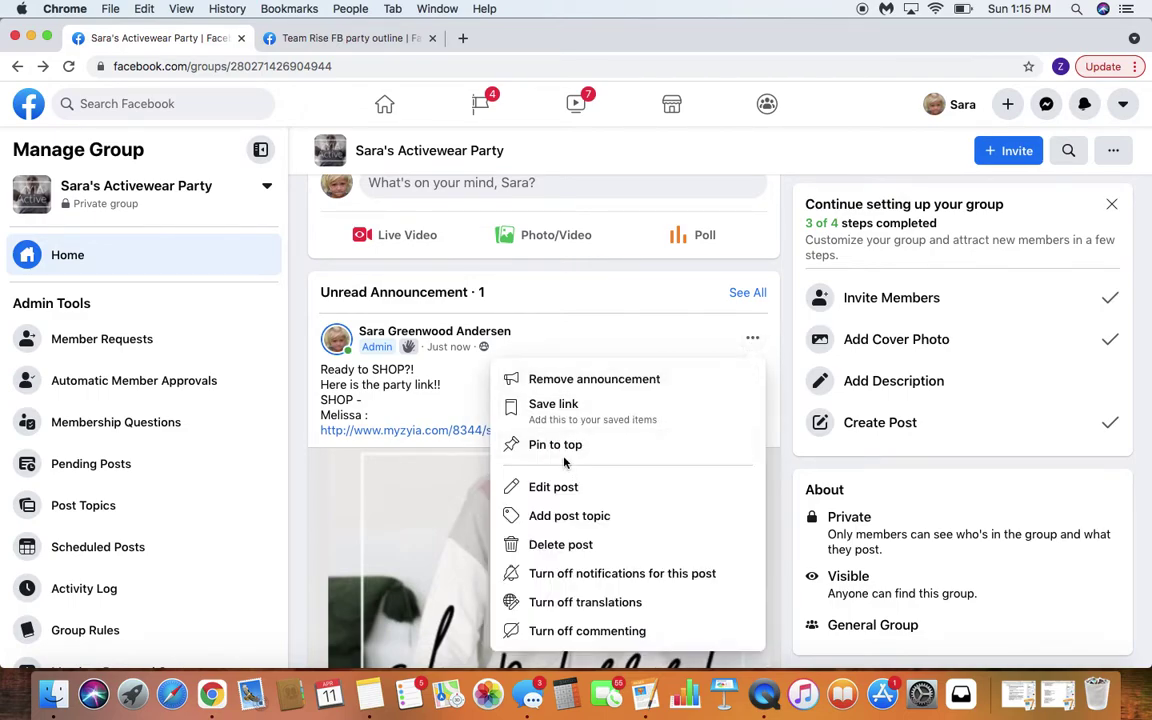
left_click(566, 447)
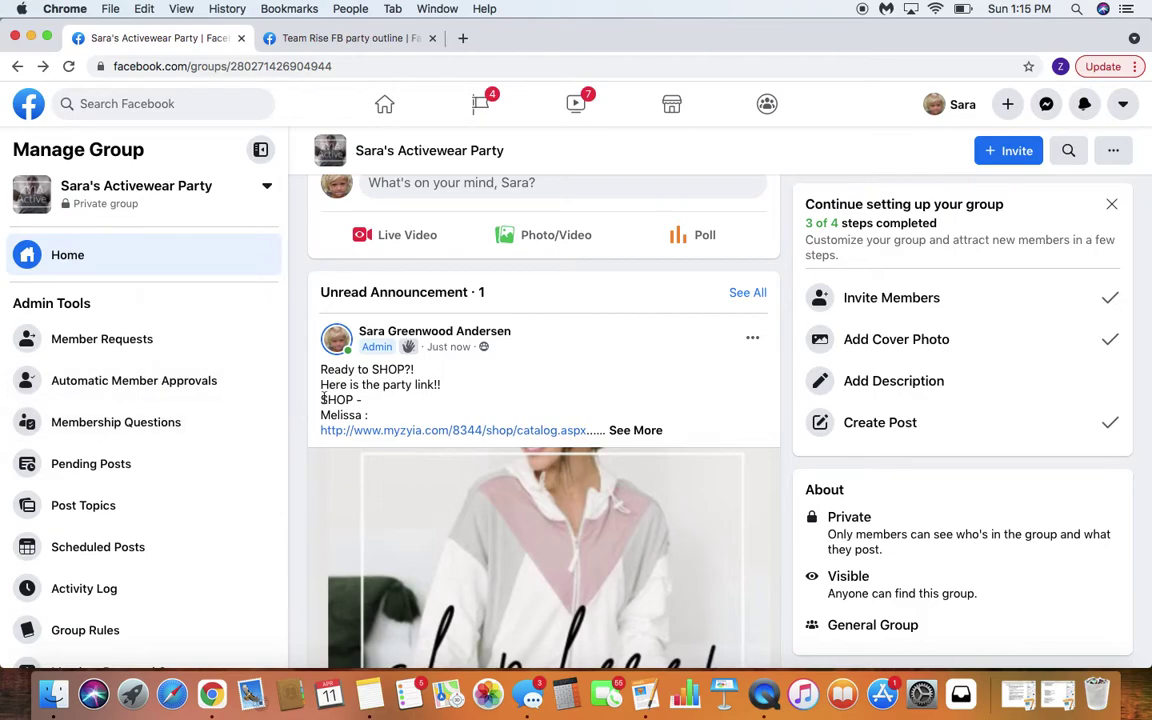
scroll(593, 466, "down", 1)
scroll(593, 466, "down", 3)
scroll(593, 466, "up", 2)
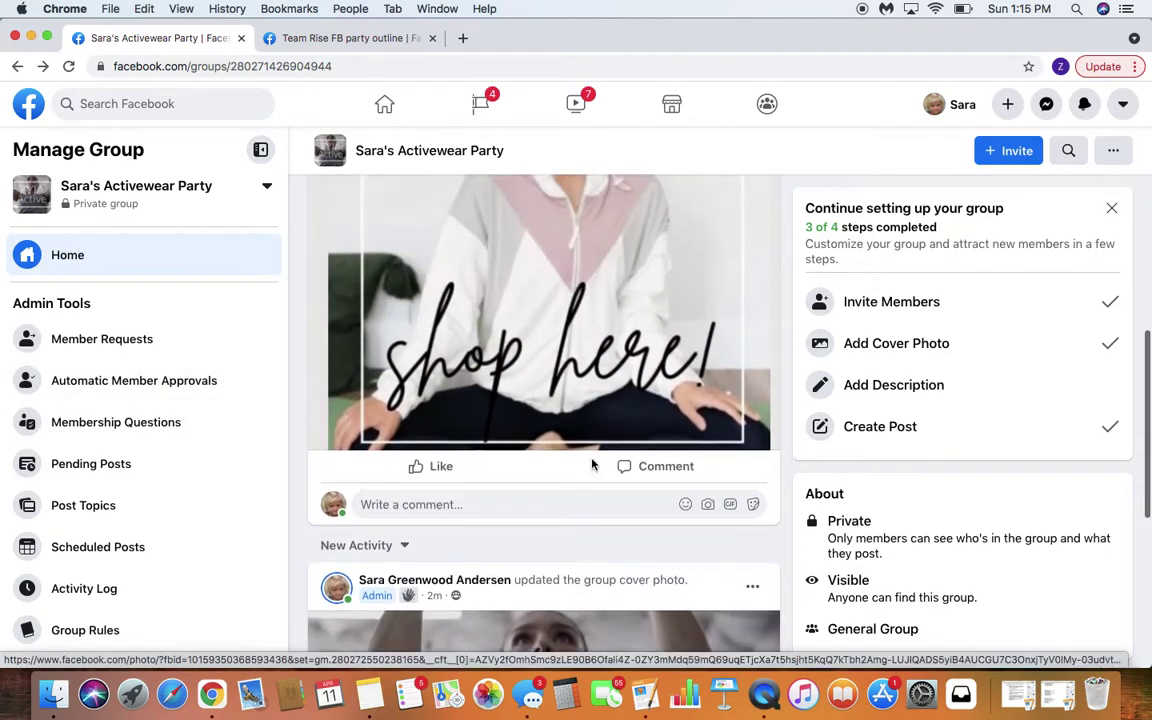
scroll(593, 466, "up", 2)
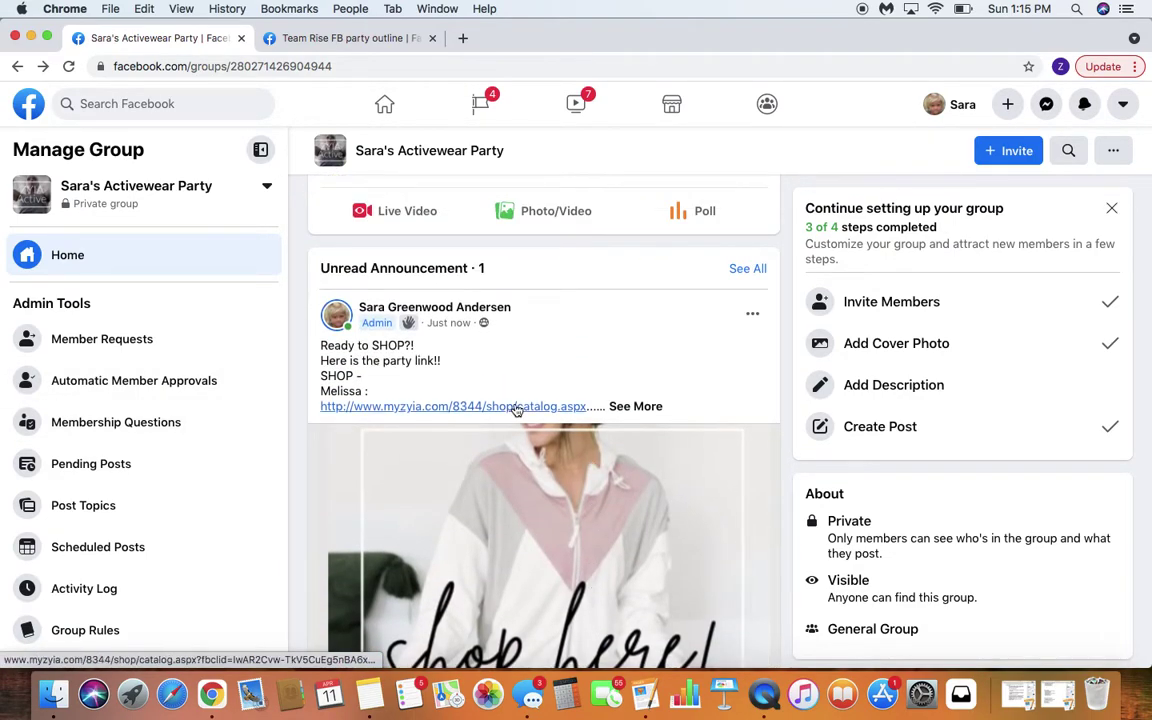
Step: In the Team Rise group, expand the PRE PARTY POST with See More and select its full text
left_click(348, 39)
scroll(570, 366, "down", 6)
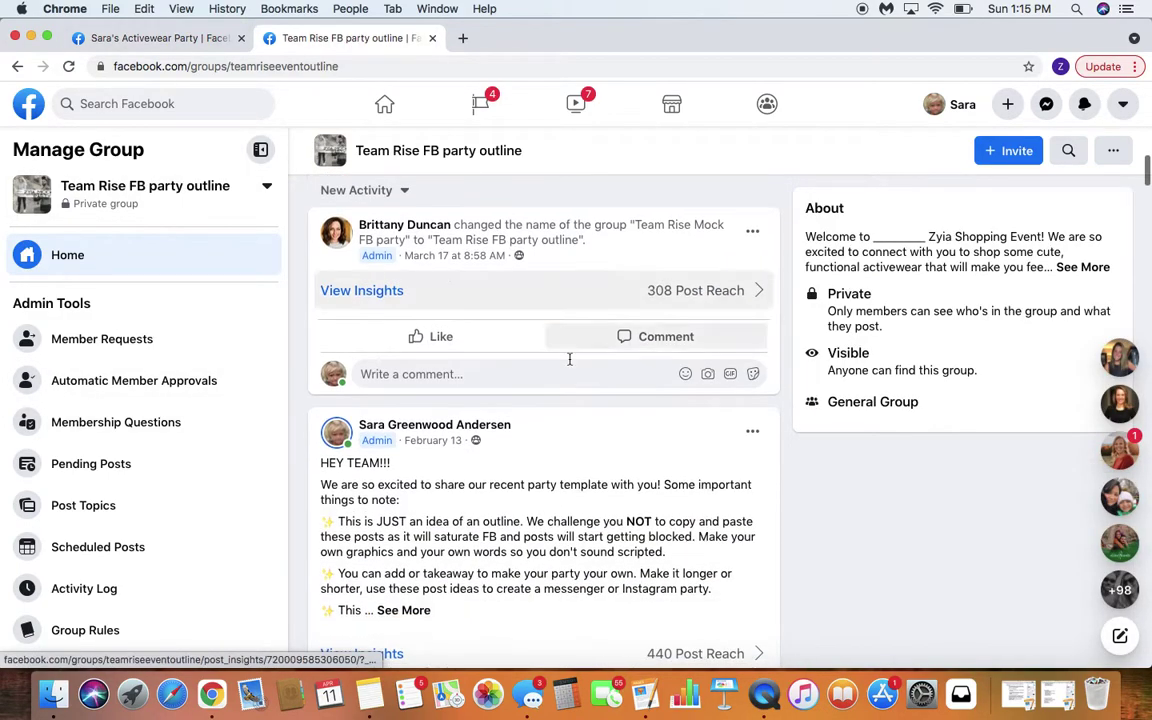
scroll(570, 364, "down", 1)
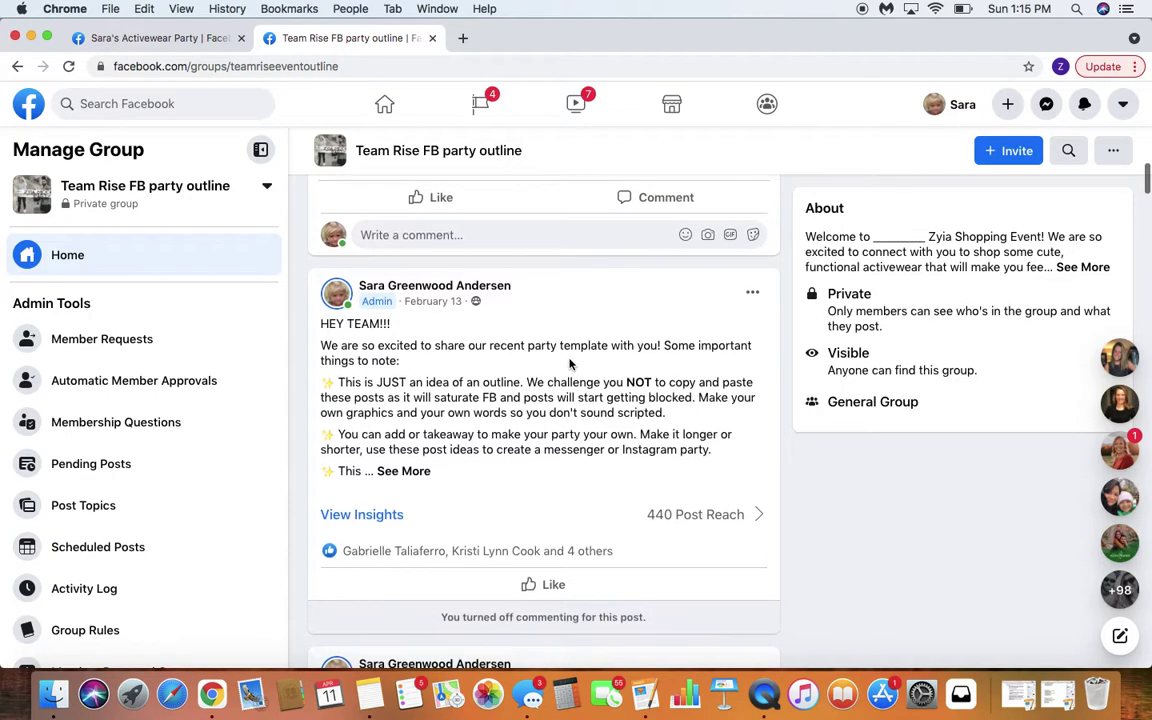
scroll(425, 449, "down", 5)
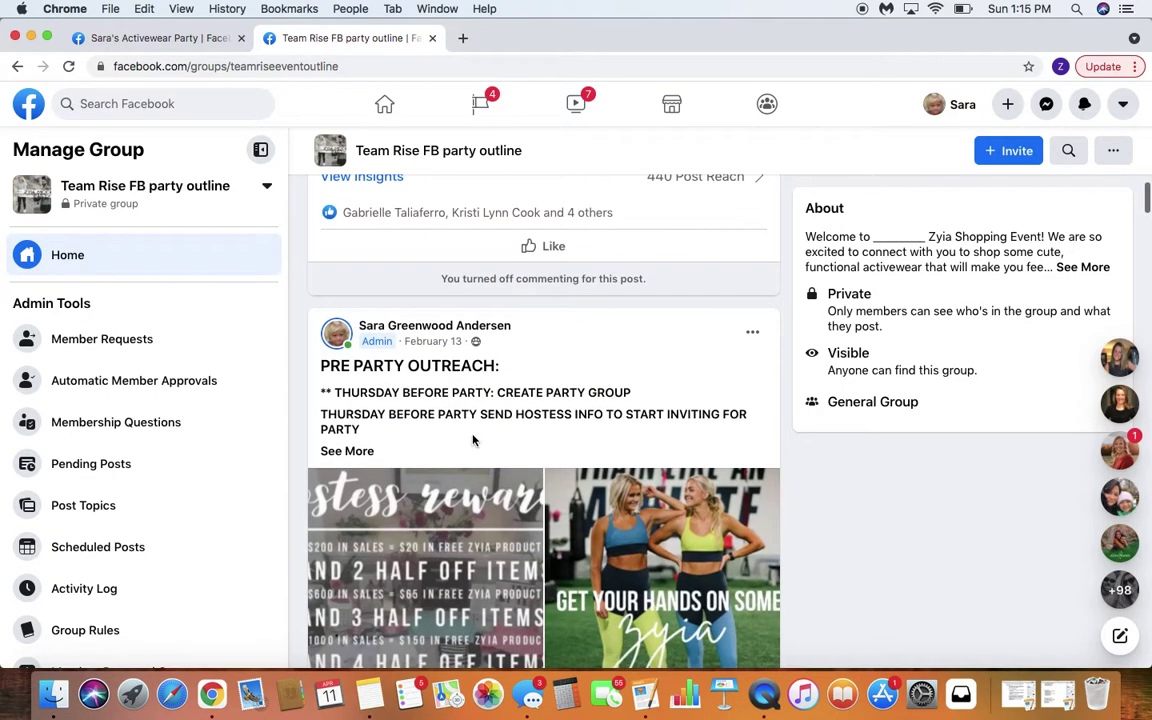
scroll(425, 390, "up", 4)
scroll(475, 441, "down", 2)
scroll(475, 441, "up", 2)
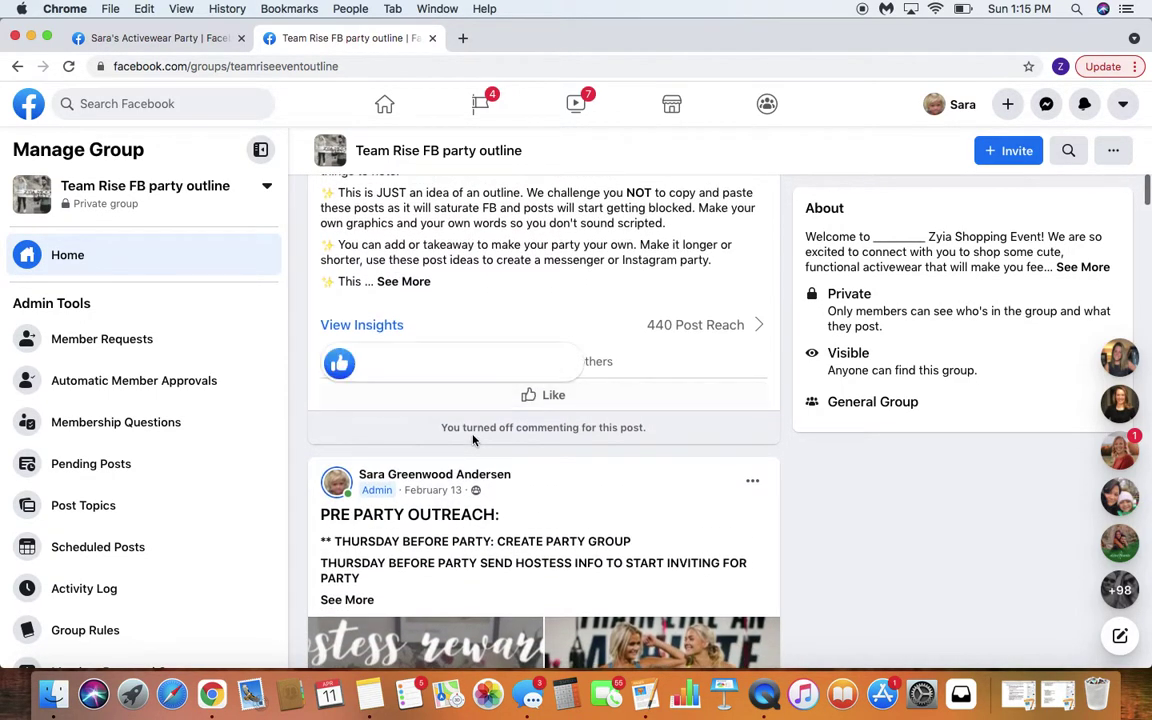
scroll(475, 441, "down", 5)
scroll(475, 441, "down", 15)
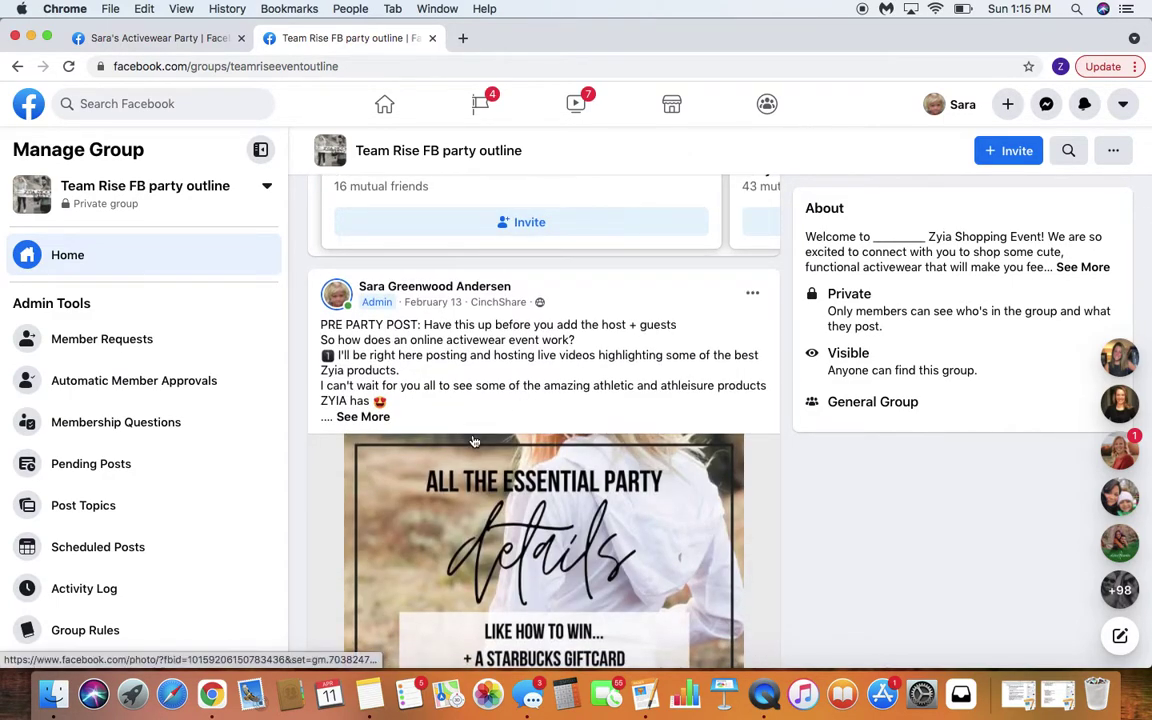
left_click(372, 419)
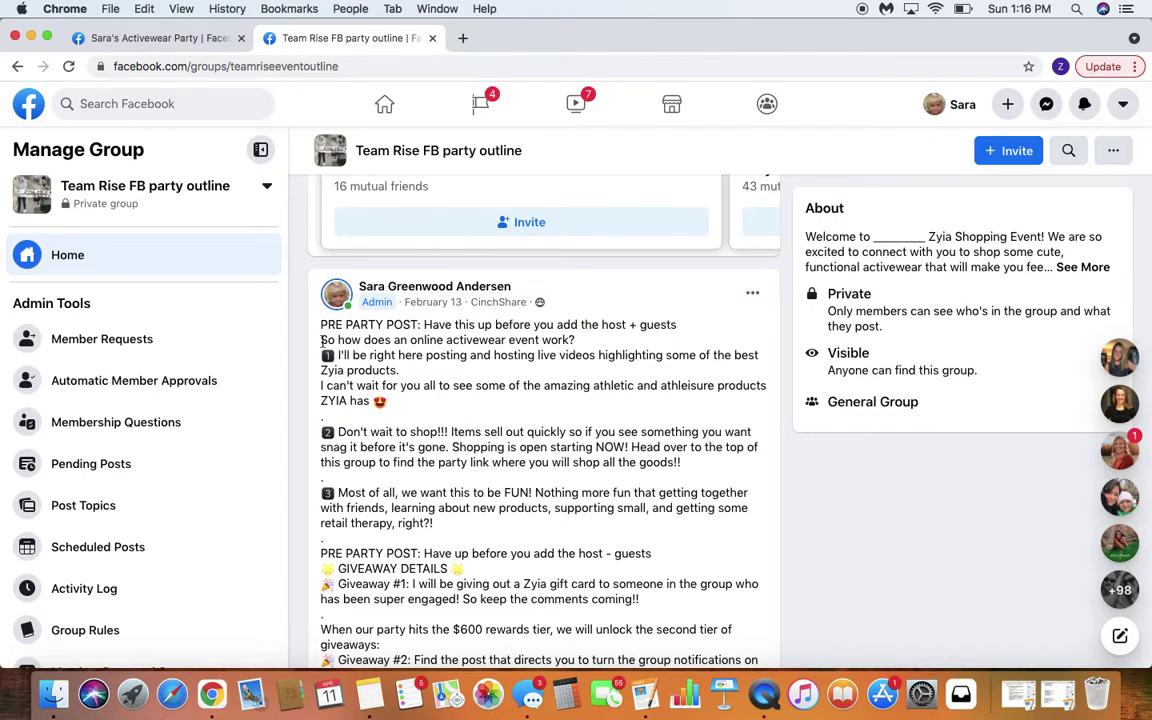
left_click_drag(322, 341, 766, 593)
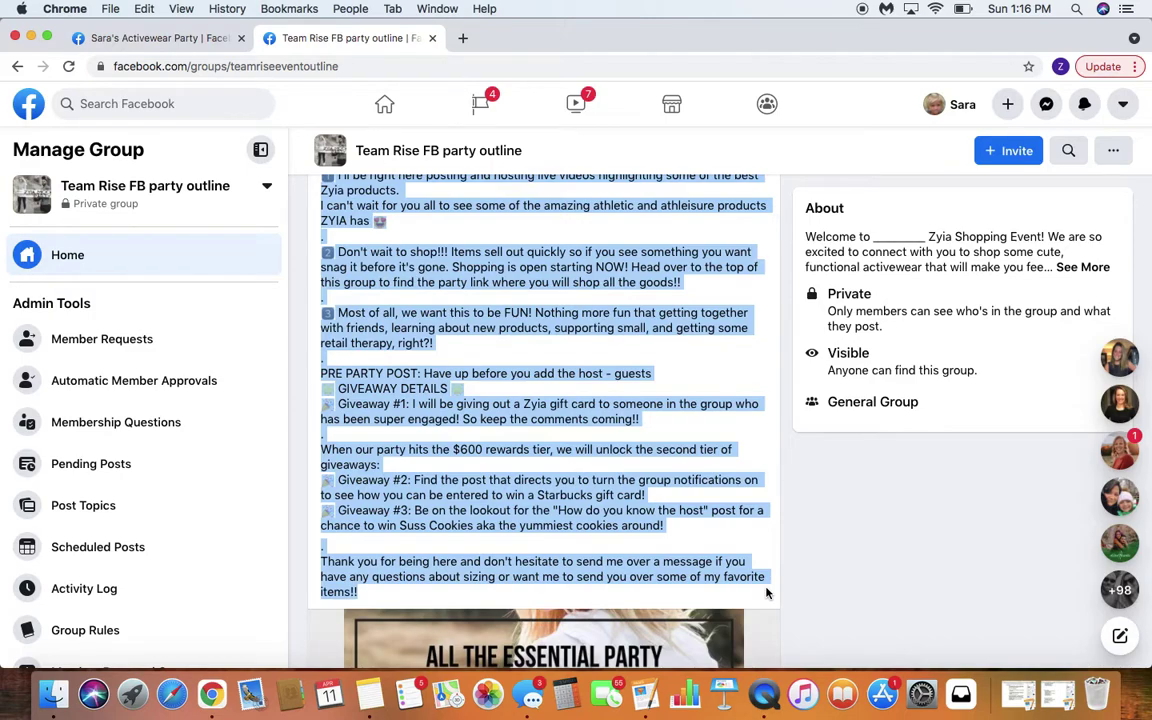
Step: Paste the copied pre-party giveaway text into a new Sara's Activewear Party post
left_click(160, 38)
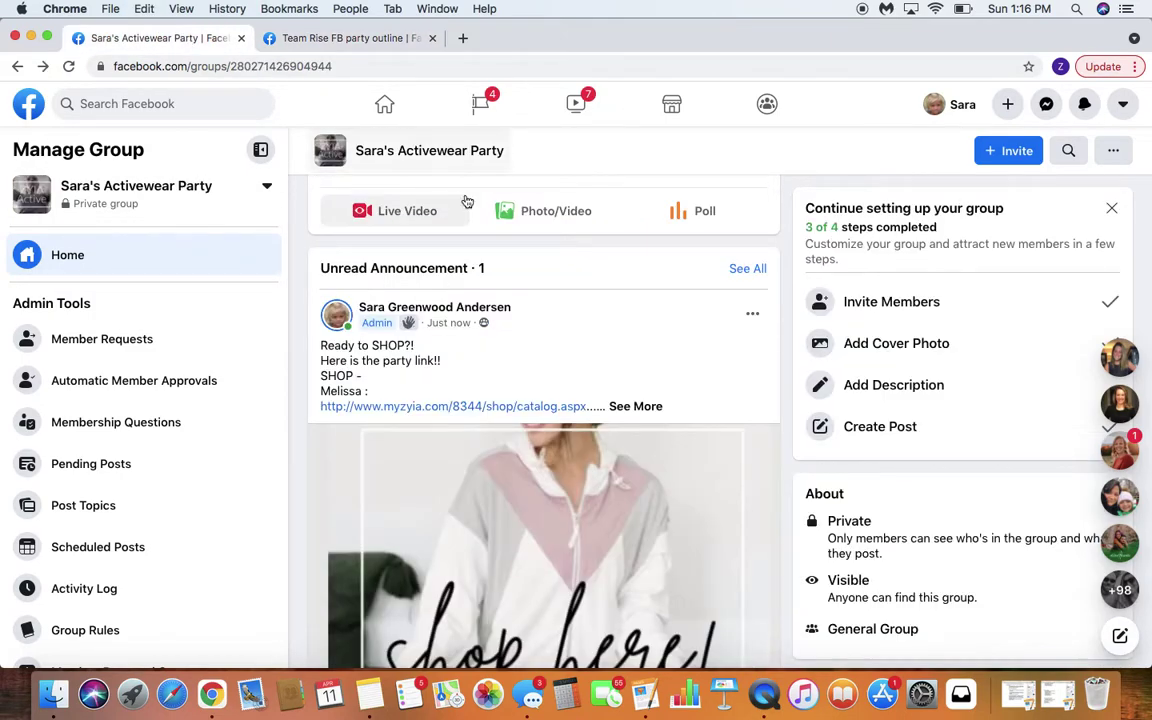
scroll(466, 205, "up", 3)
left_click(436, 307)
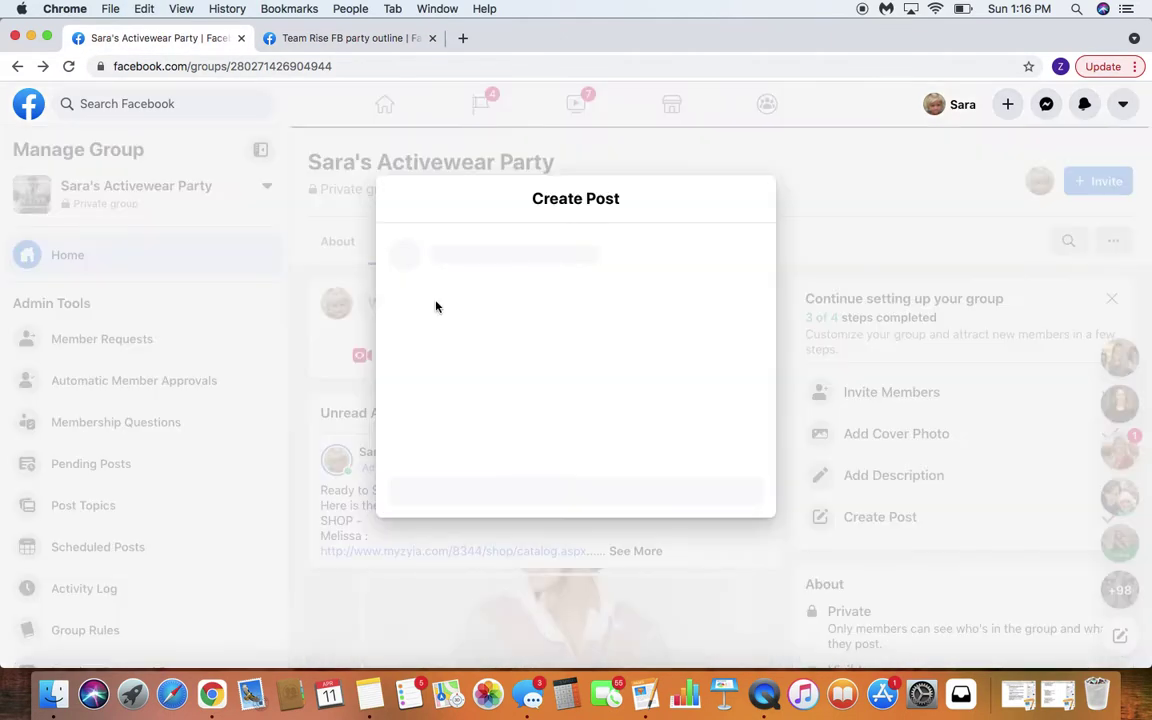
key("super+v")
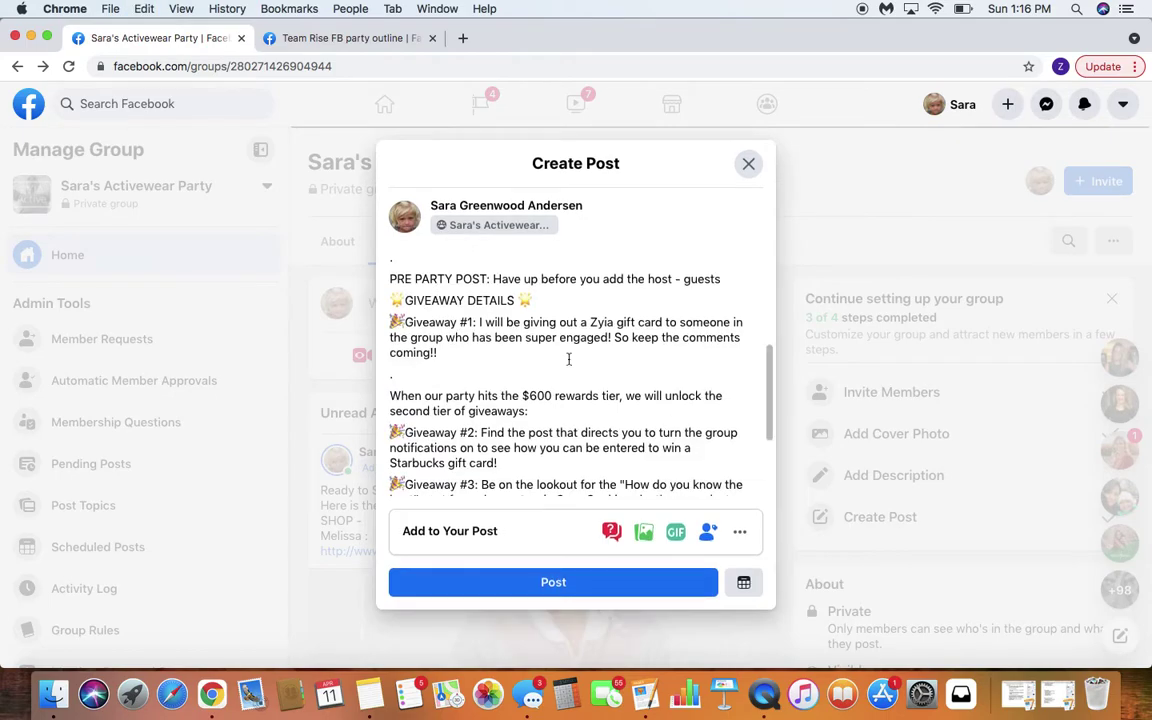
scroll(568, 358, "down", 3)
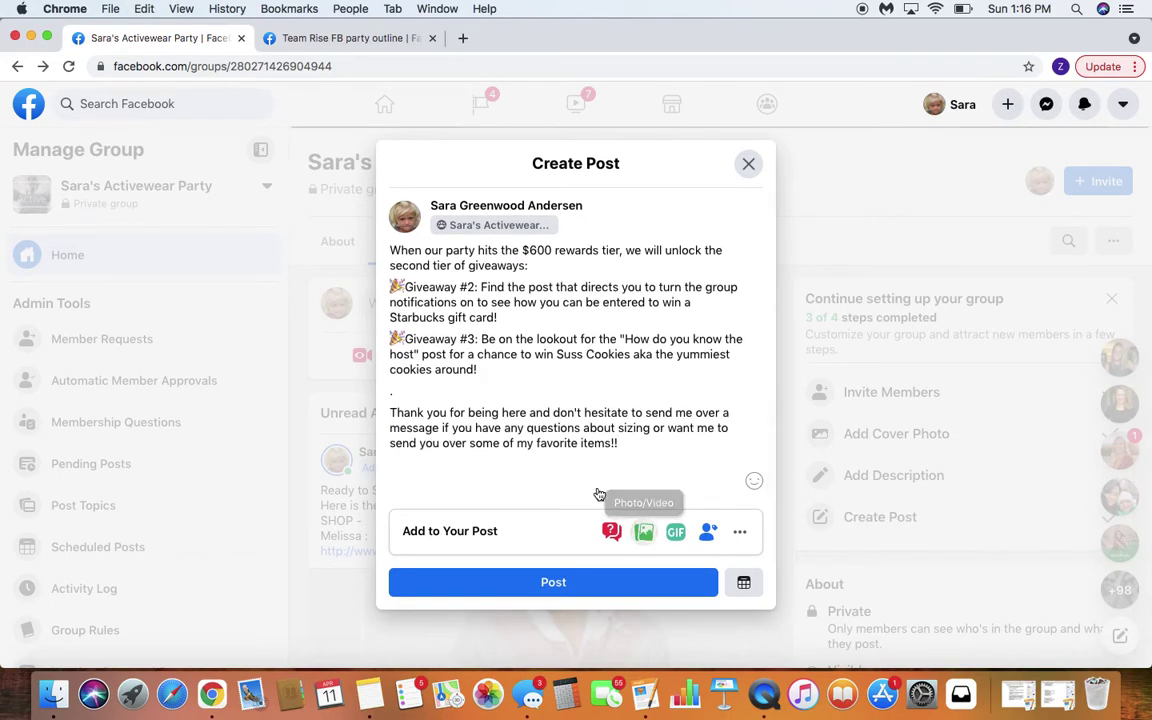
Step: Attach the February hostess rewards screenshot to the draft post
left_click(643, 531)
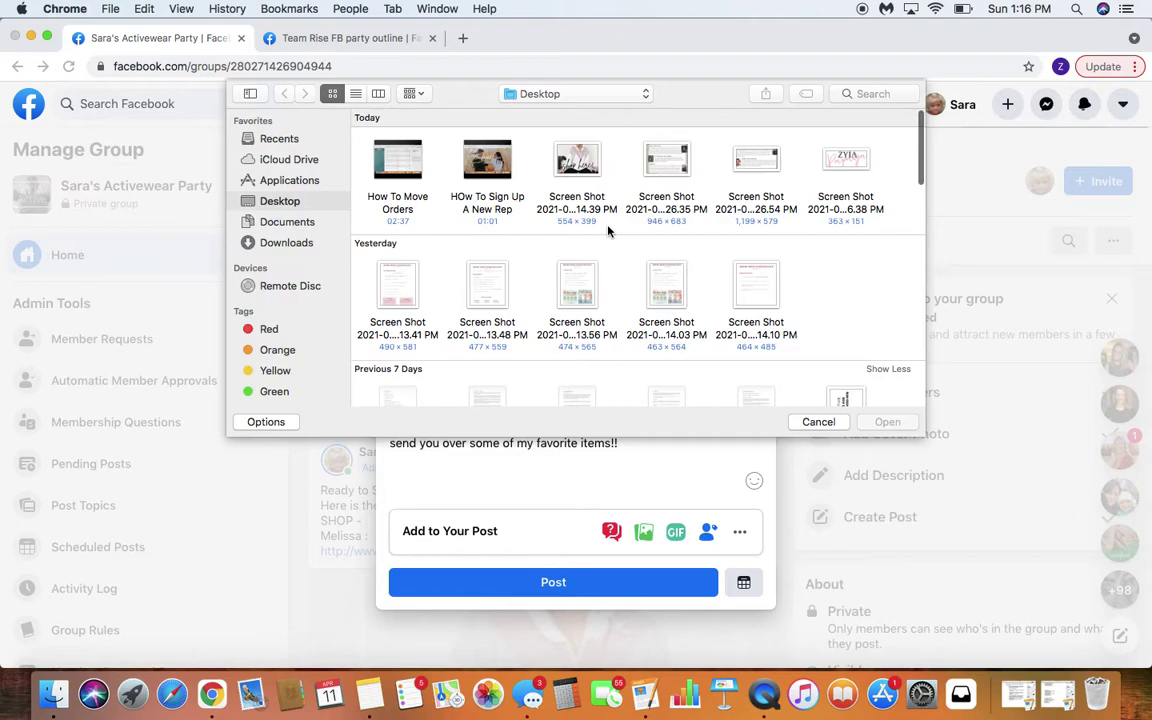
scroll(607, 231, "down", 8)
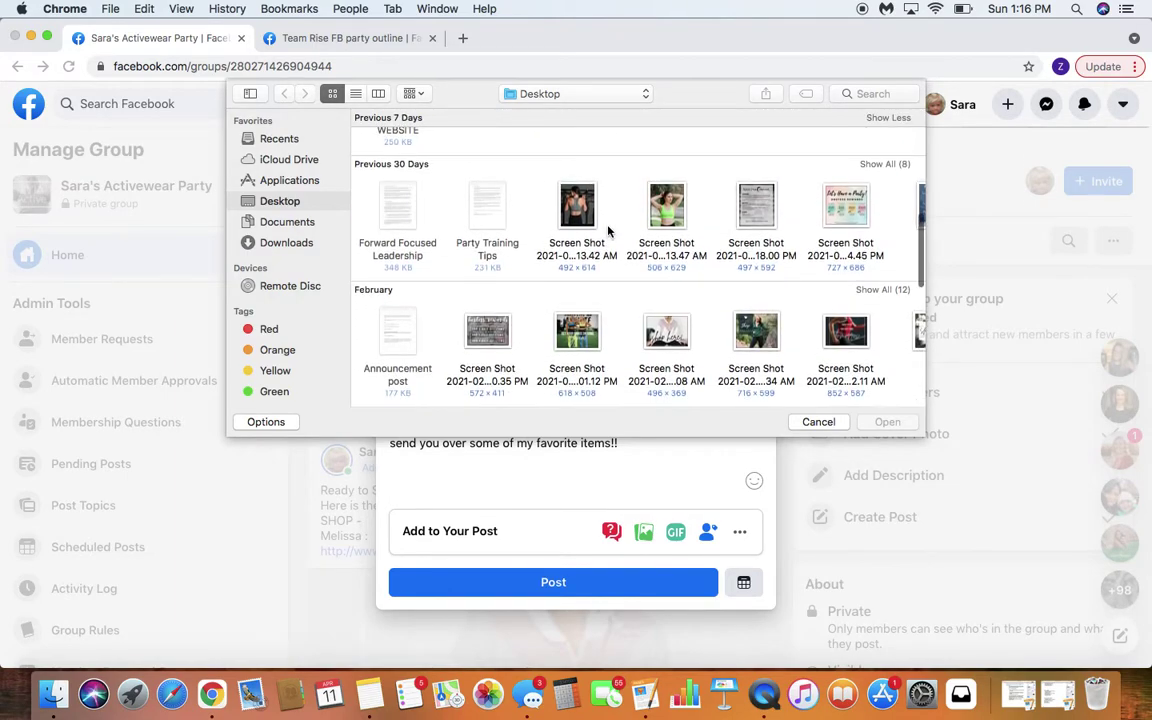
scroll(607, 231, "down", 1)
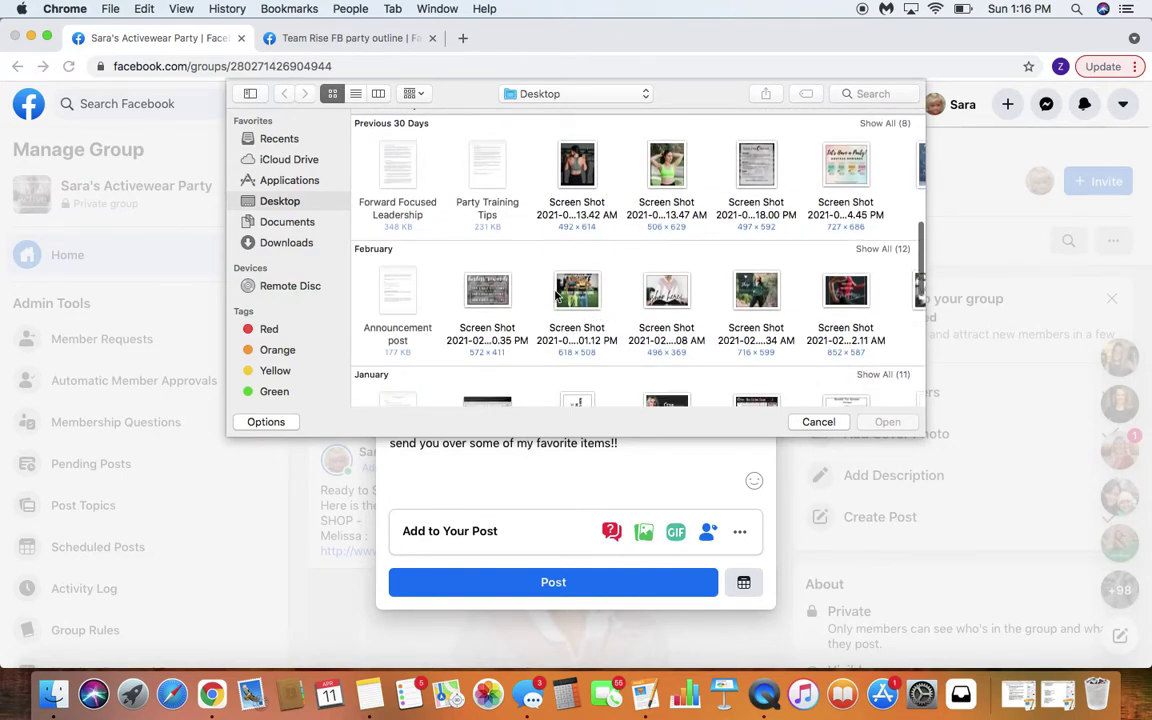
left_click(489, 292)
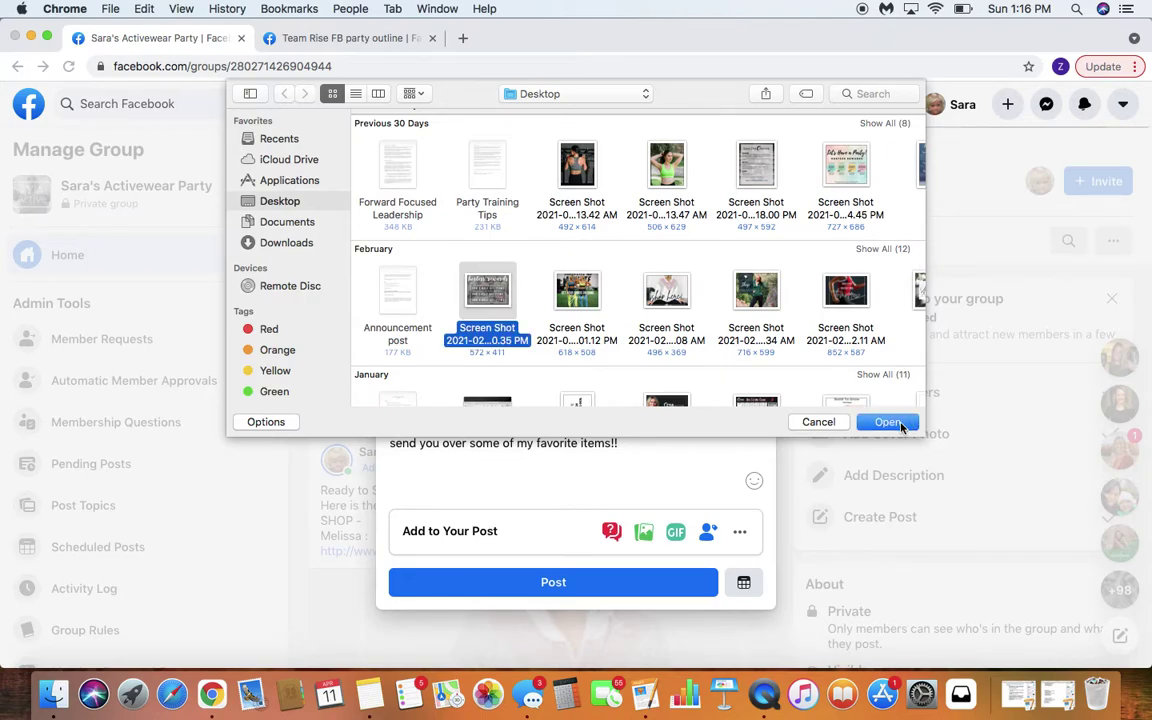
left_click(887, 422)
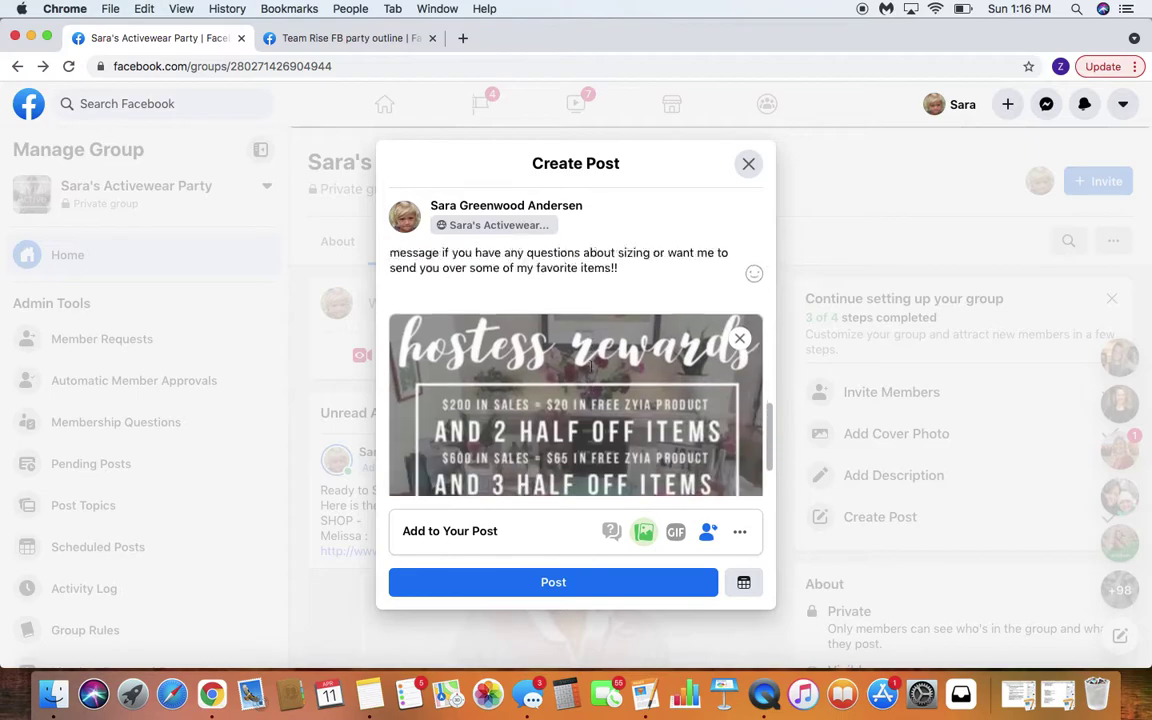
scroll(591, 366, "down", 2)
scroll(591, 366, "up", 2)
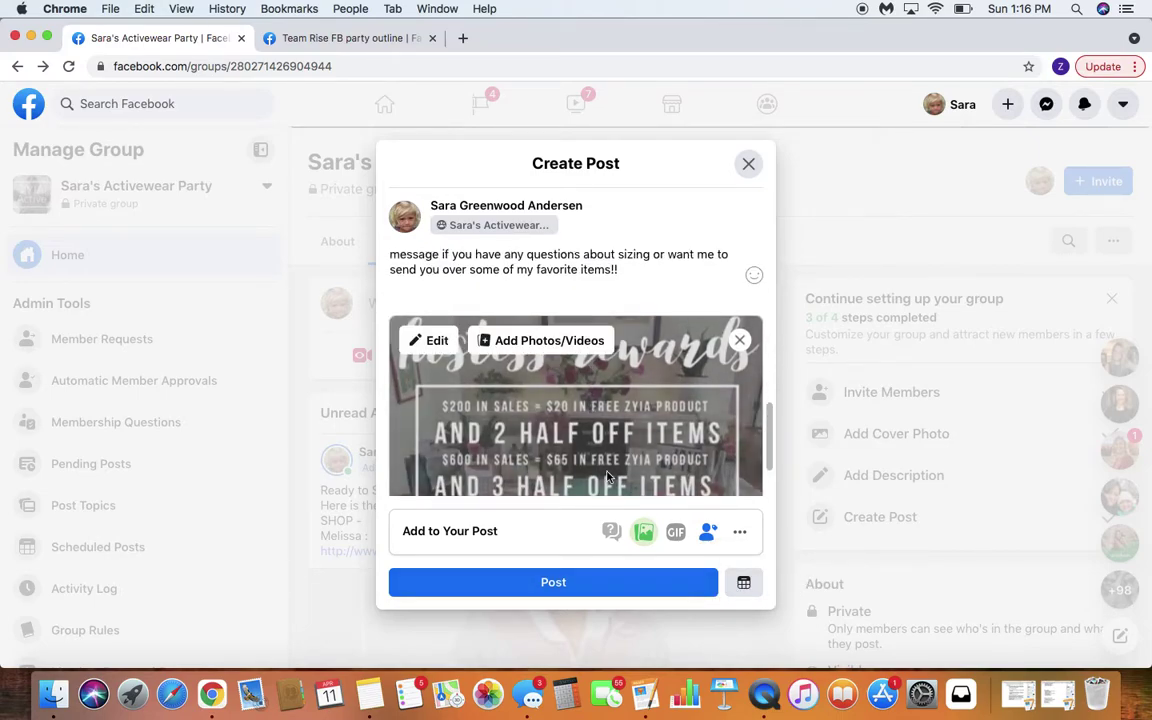
Step: Schedule the hostess rewards post for April 13, 2021 at 10:00 AM
left_click(745, 586)
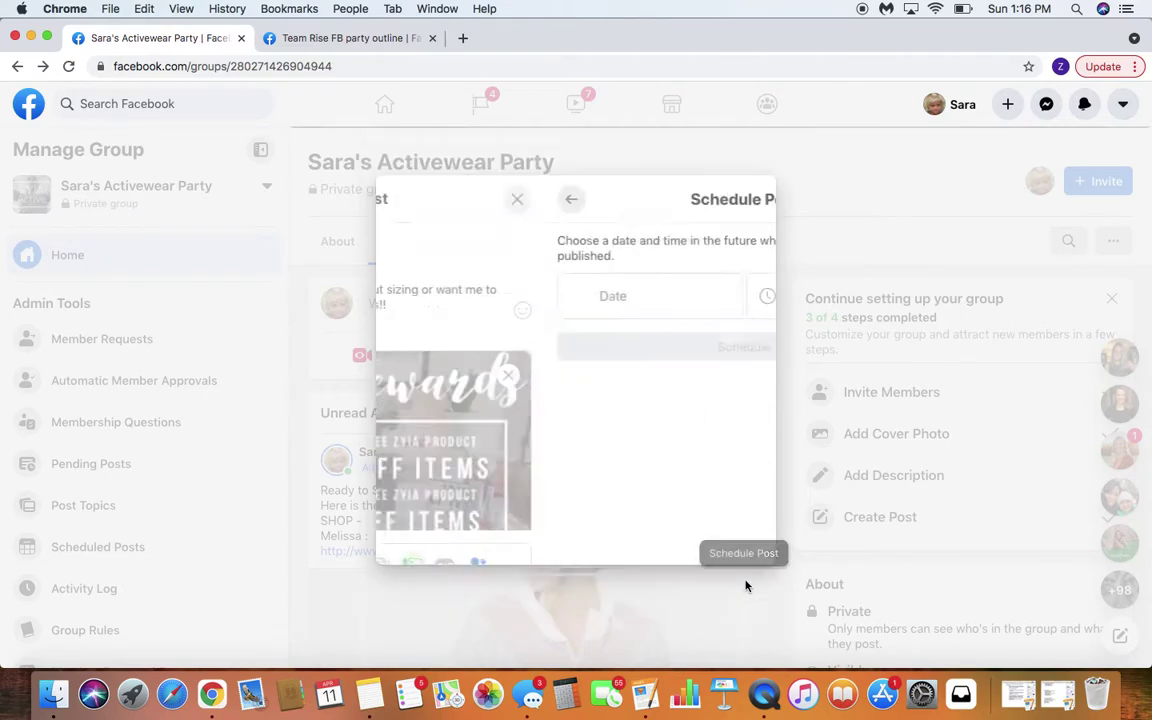
left_click(494, 296)
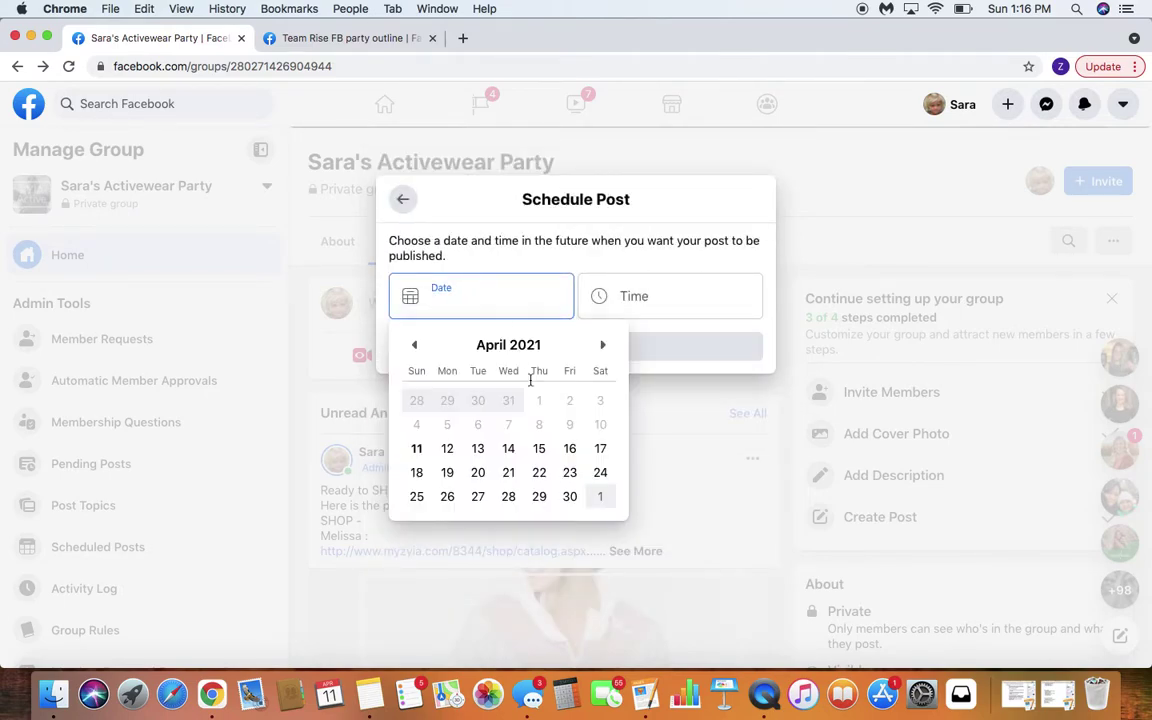
left_click(479, 449)
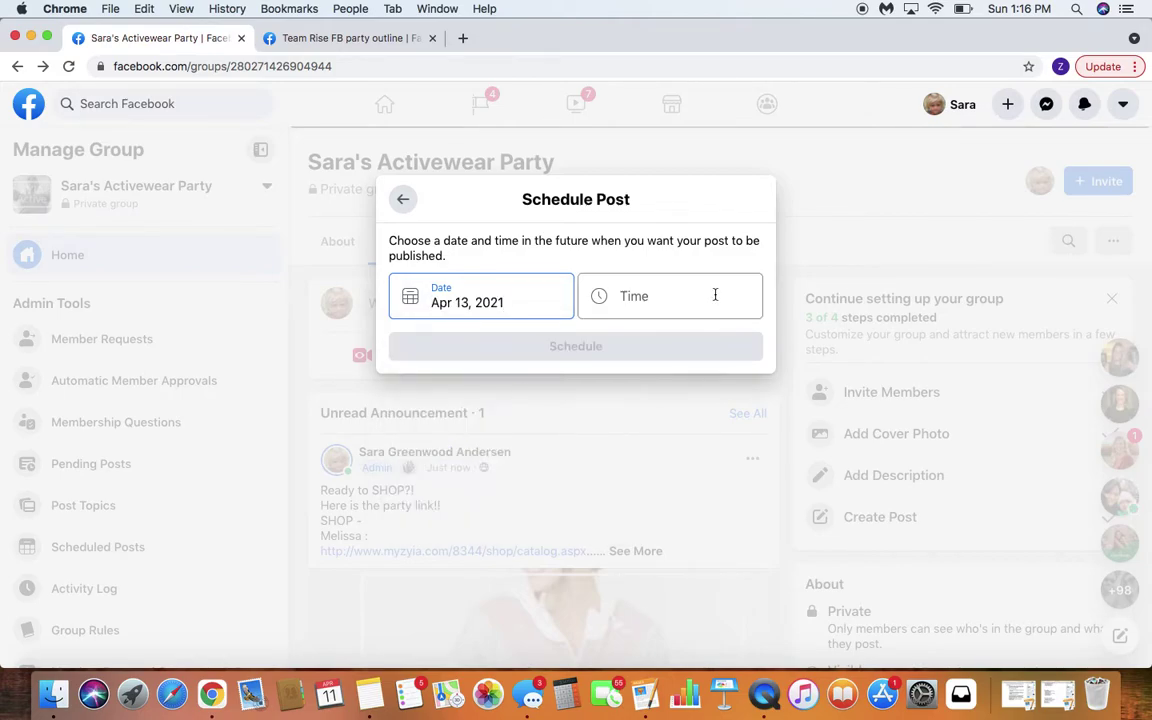
left_click(676, 309)
type("9")
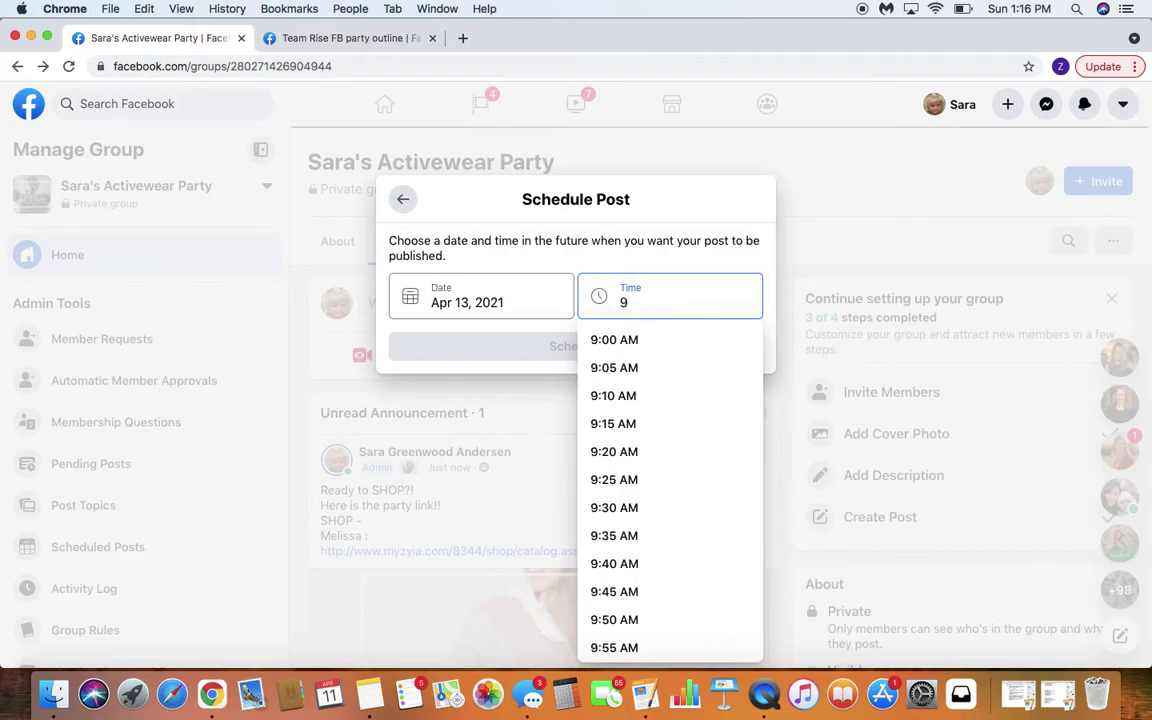
left_click(635, 341)
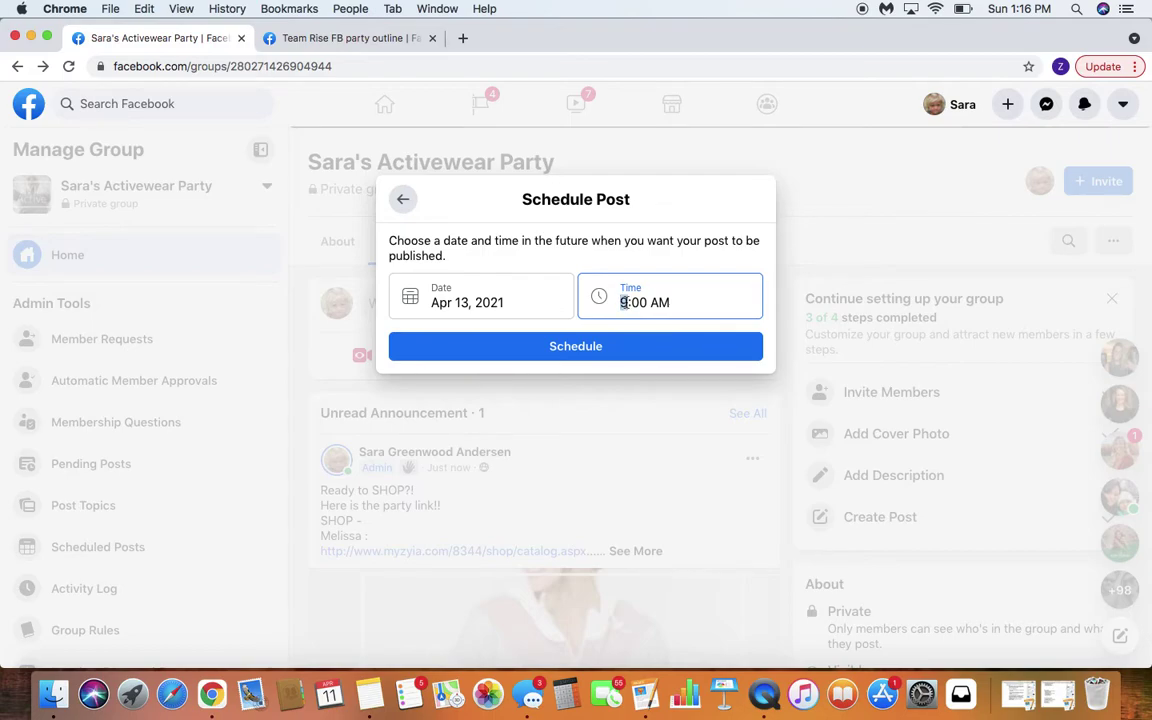
left_click(622, 302)
type("10")
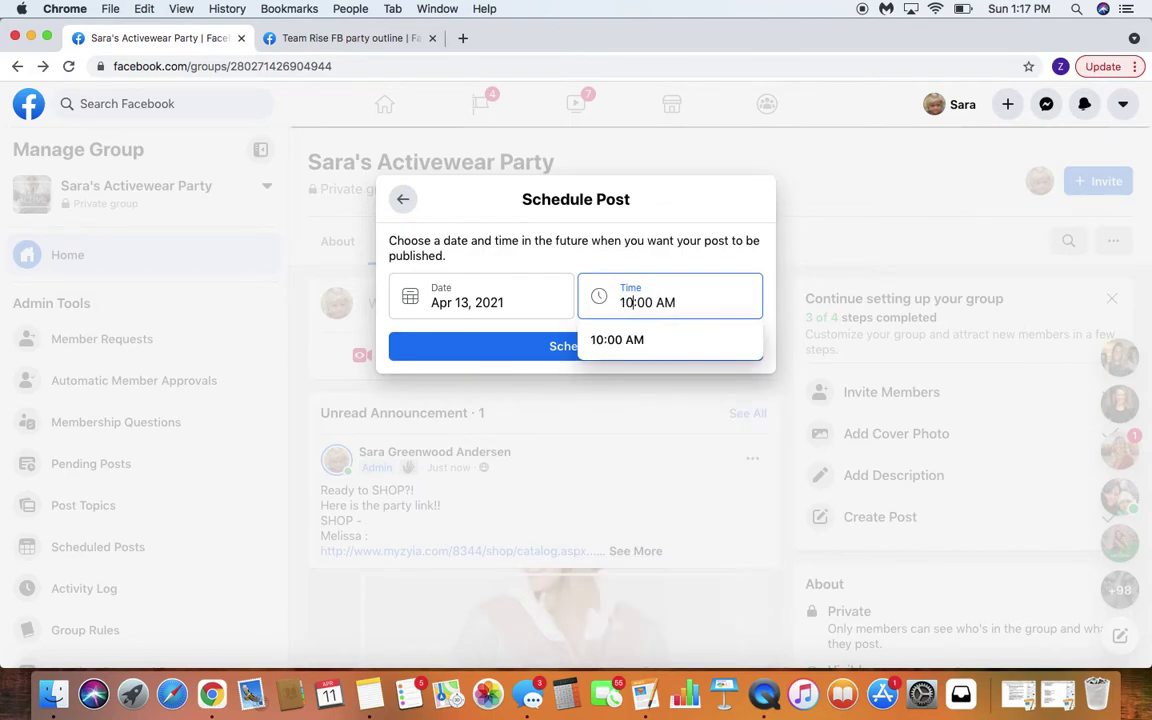
left_click(543, 348)
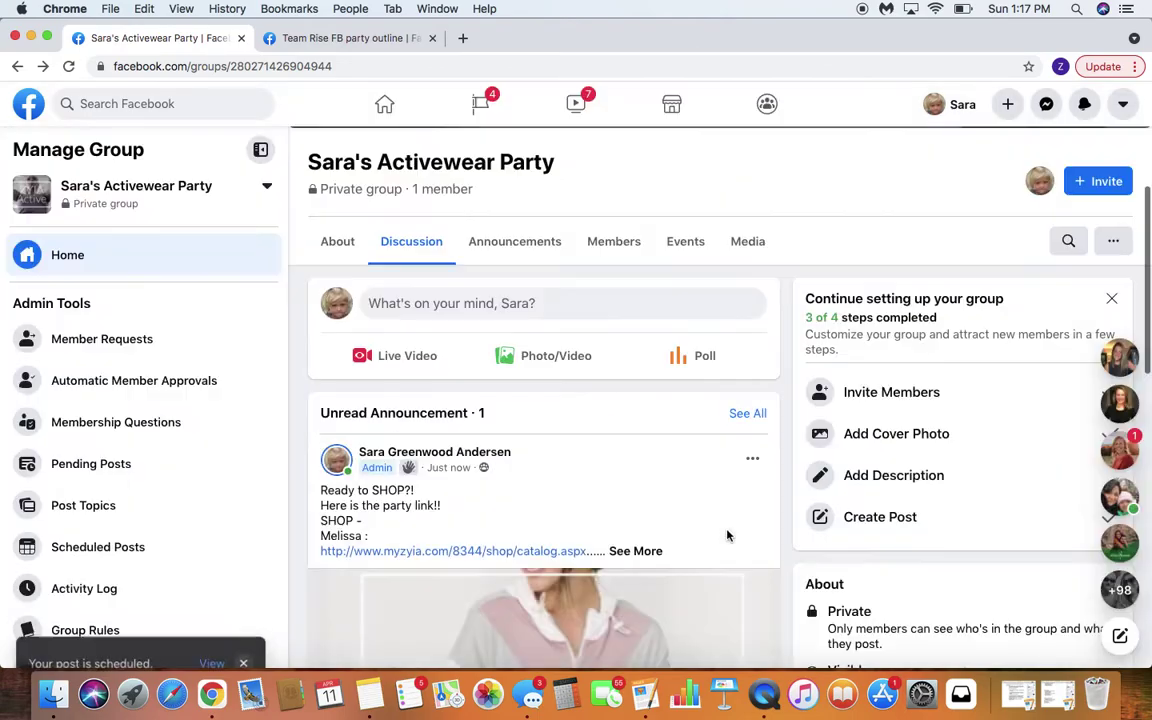
Step: Reload the Sara's Activewear Party group page
scroll(725, 535, "down", 5)
scroll(729, 537, "down", 3)
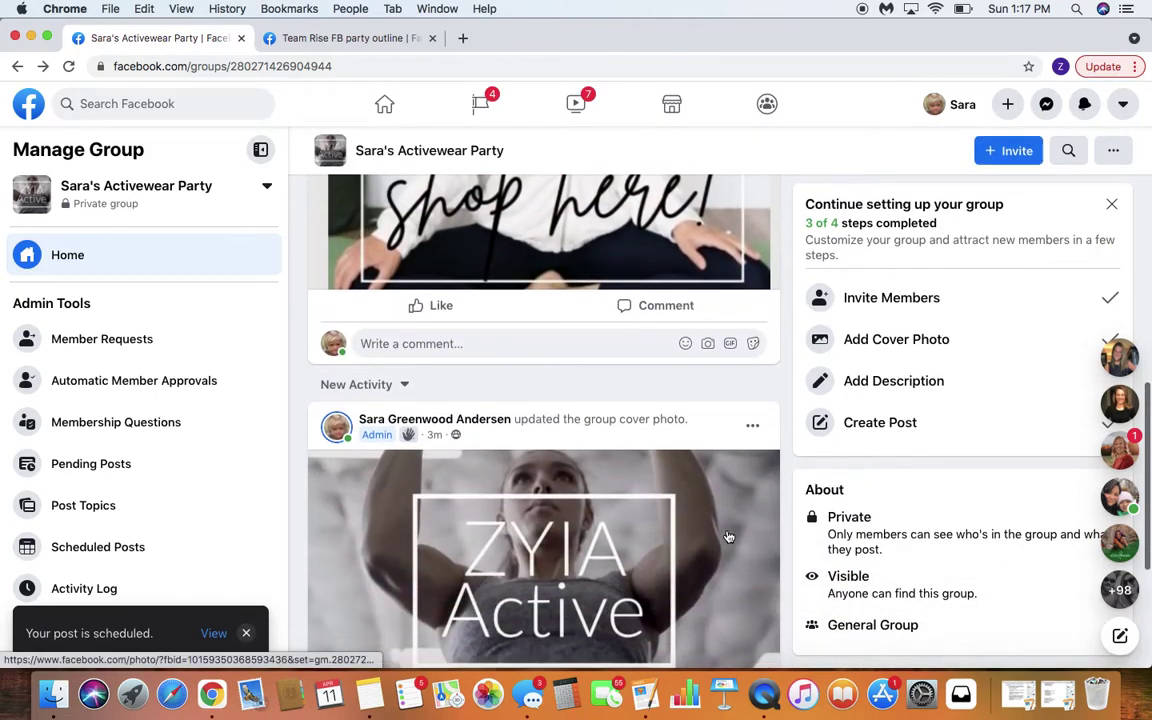
scroll(729, 537, "up", 5)
scroll(729, 537, "up", 3)
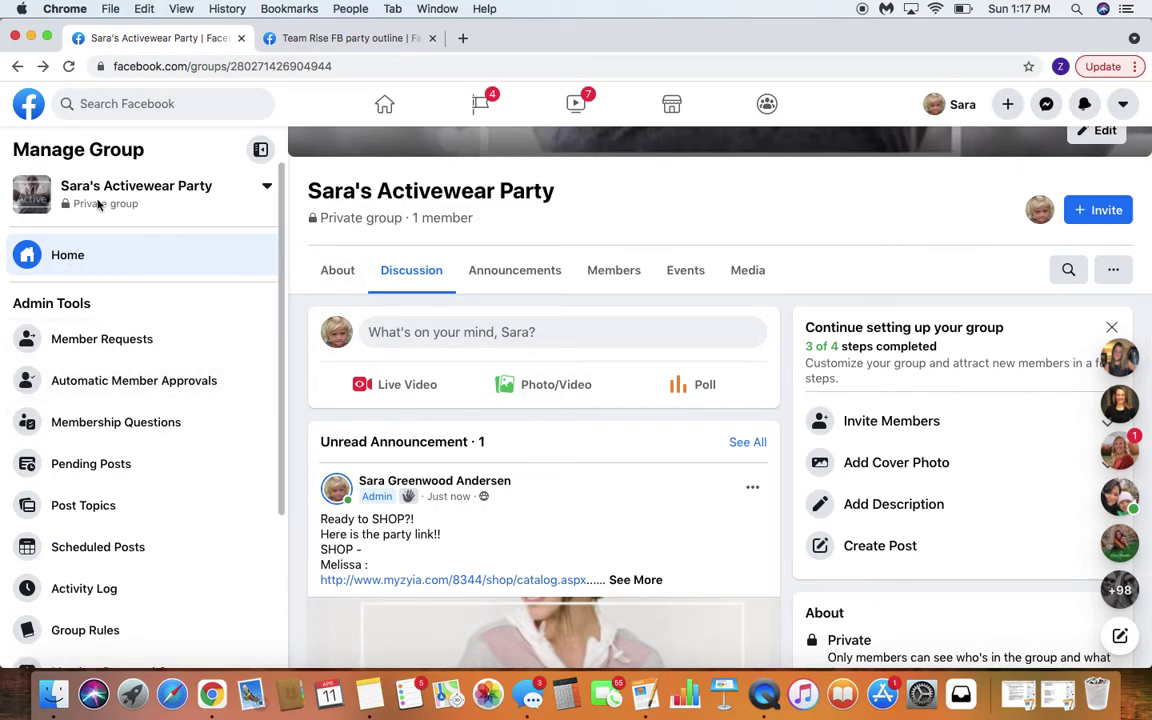
left_click(69, 66)
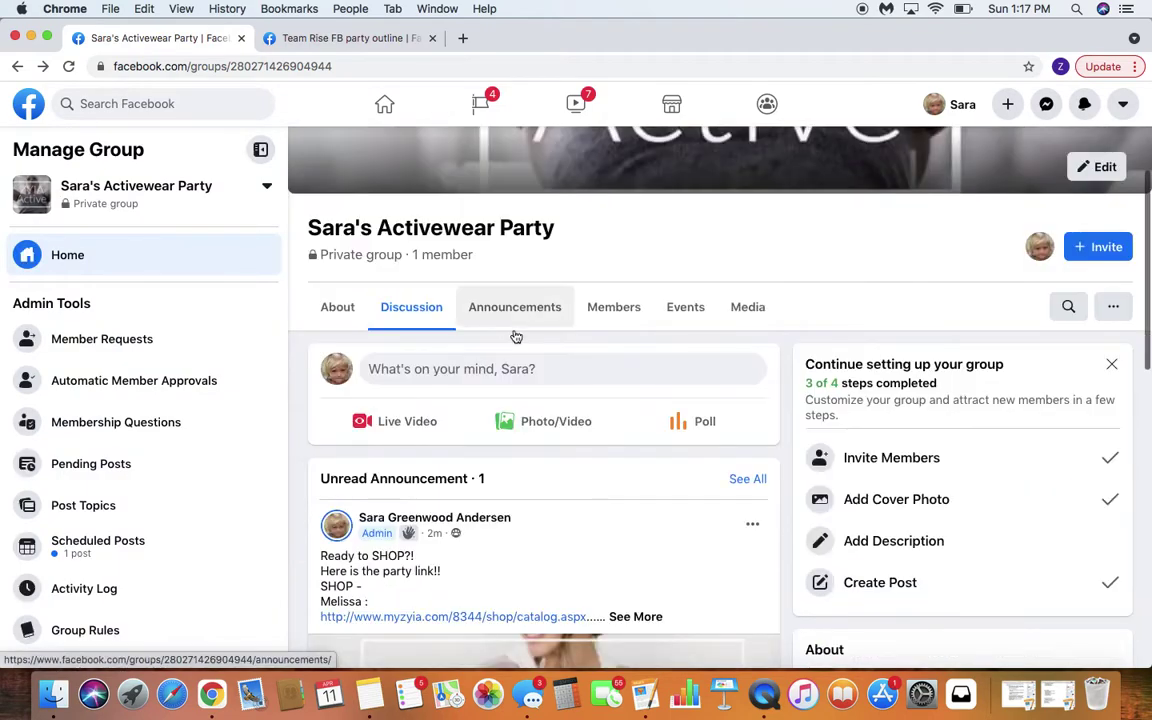
Step: Open Scheduled Posts from Admin Tools and check the April 13, 10:00 AM hostess-rewards post
scroll(515, 336, "down", 5)
scroll(515, 336, "down", 4)
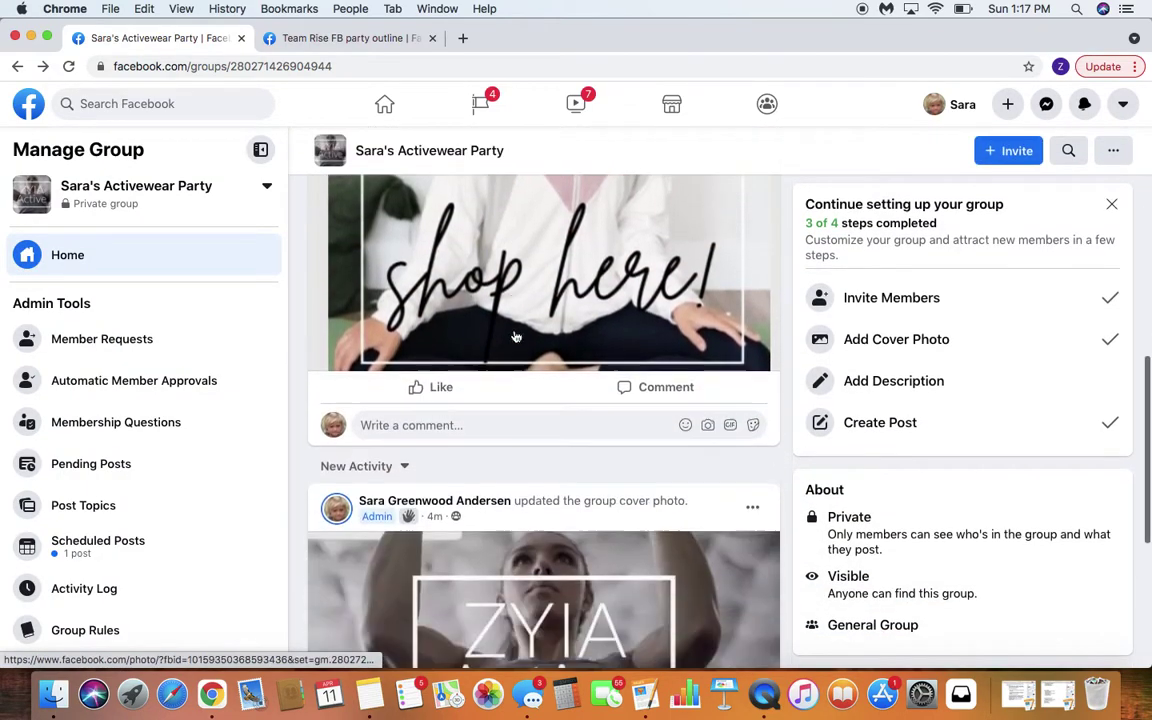
scroll(515, 336, "up", 2)
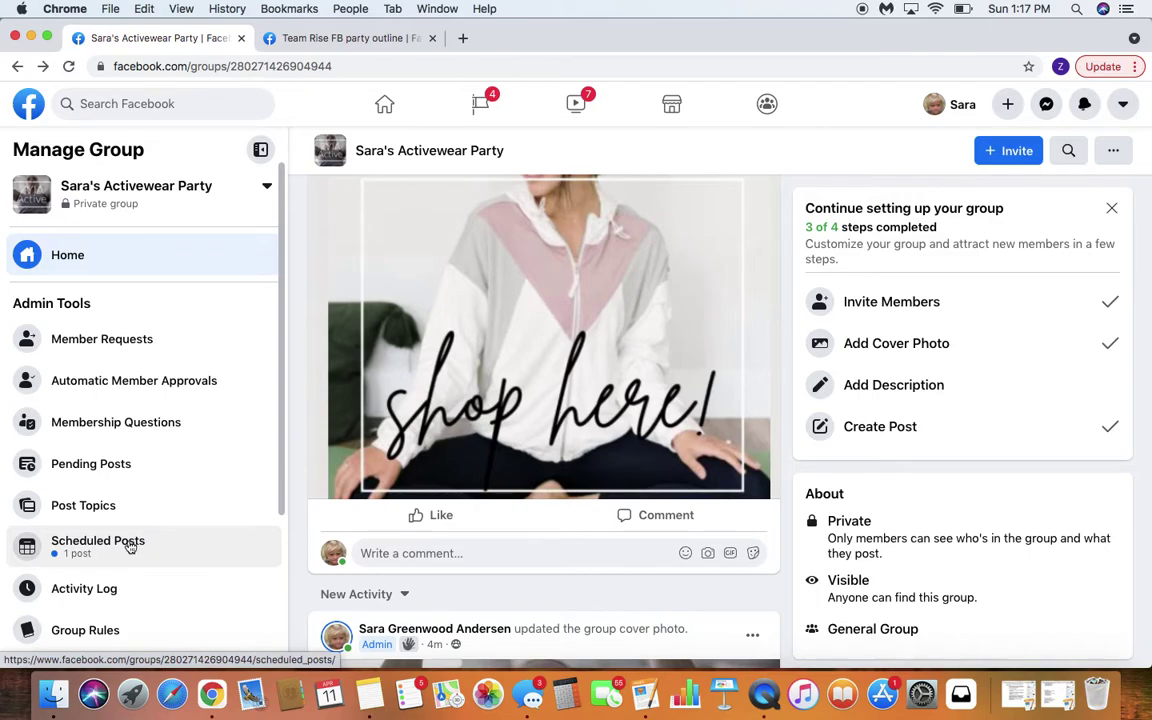
left_click(130, 547)
scroll(700, 433, "down", 2)
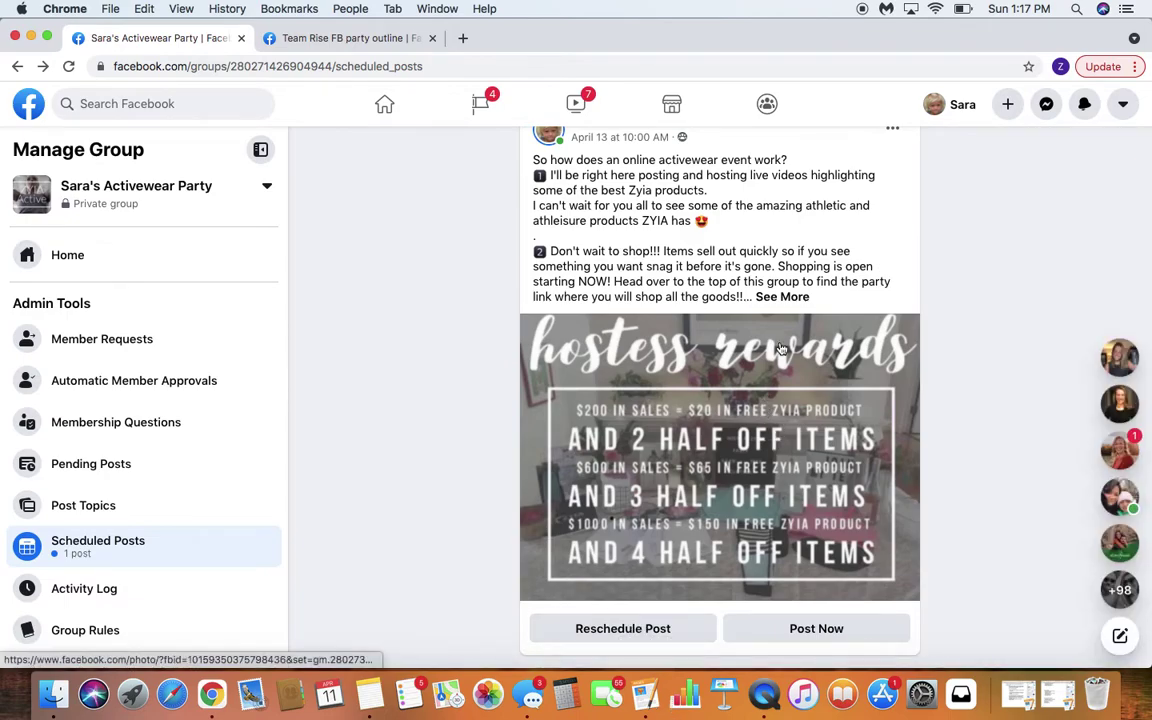
scroll(824, 437, "up", 3)
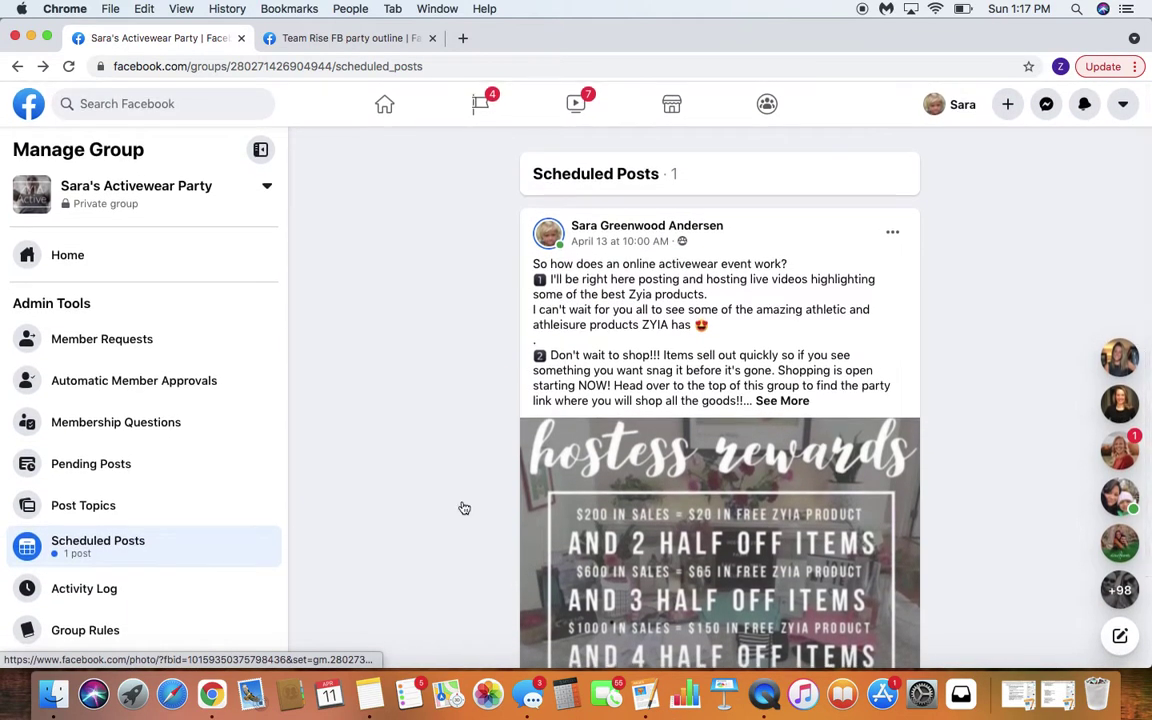